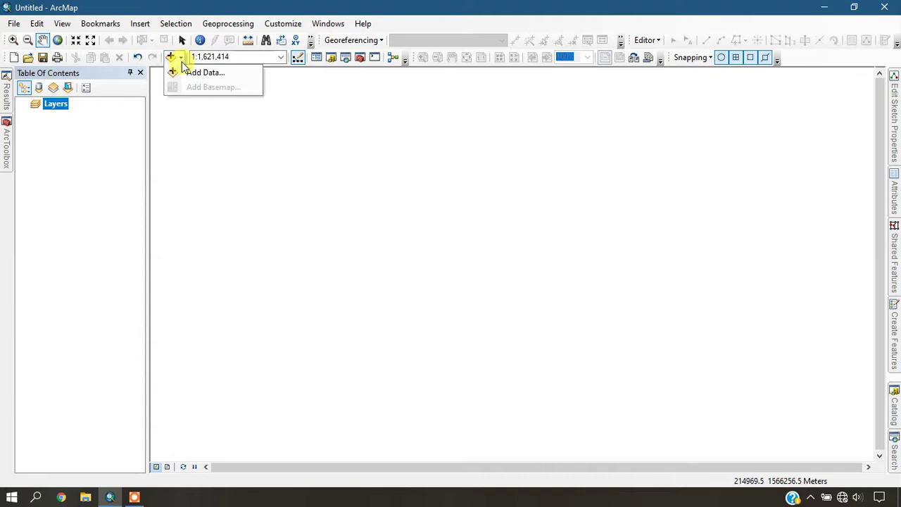
- Add the reference raster LC8_L1TP.tif from the RefImage folder to the map
left_click(191, 72)
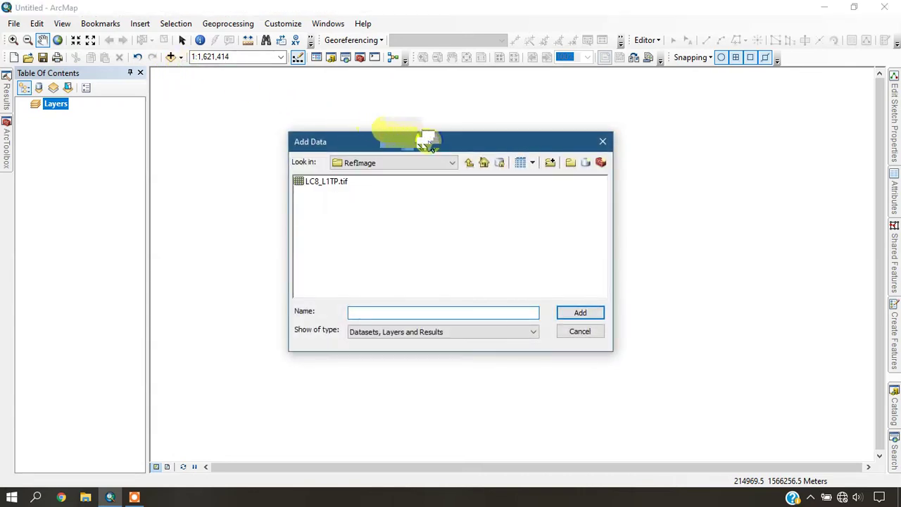
left_click(325, 182)
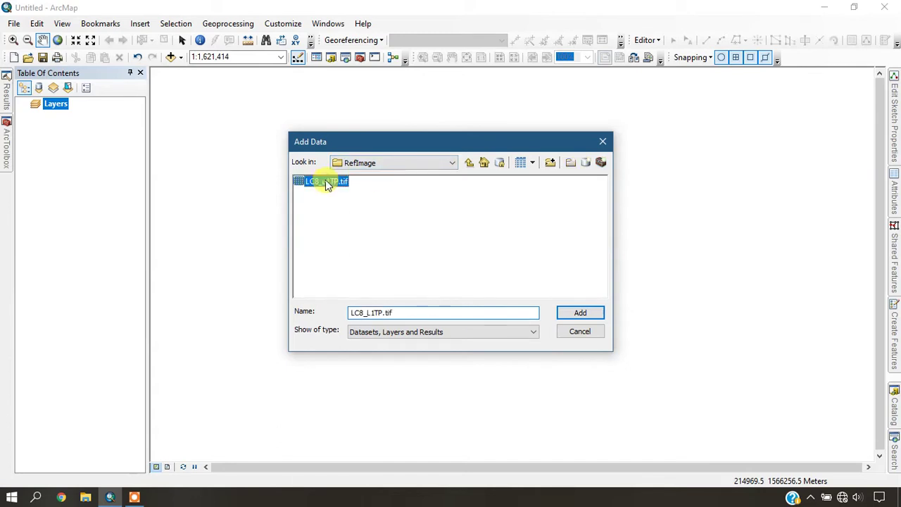
left_click_drag(411, 144, 432, 108)
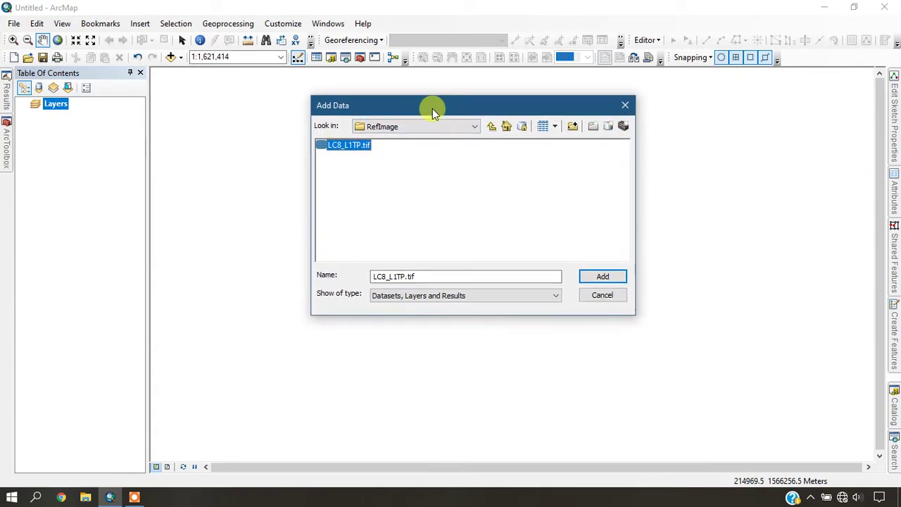
left_click(602, 276)
- Set the LC8_L1TP.tif composite to Band_5 for red, Band_4 for green and Band_3 for blue
left_click(69, 139)
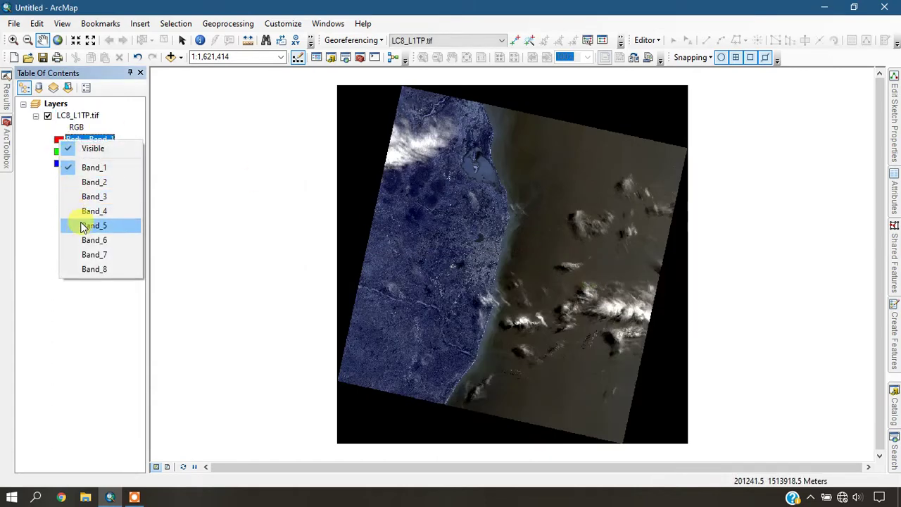
left_click(85, 225)
left_click(67, 151)
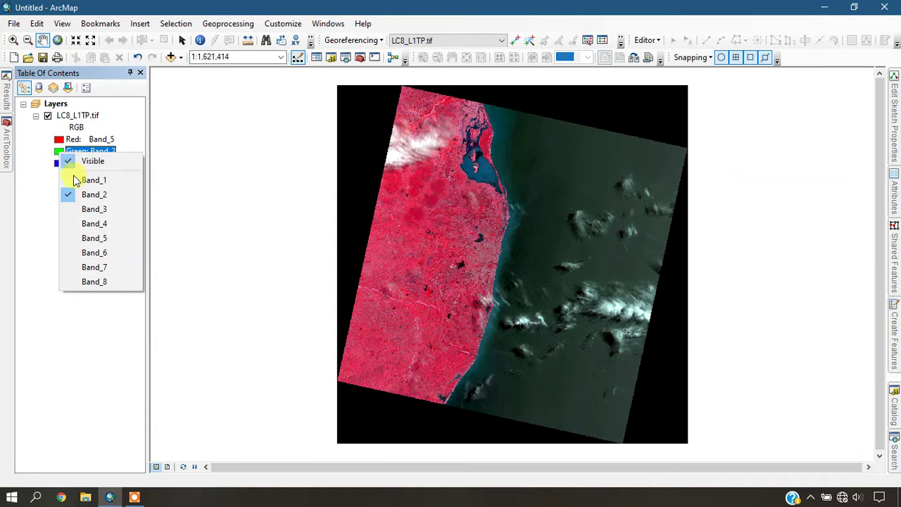
left_click(80, 223)
left_click(60, 168)
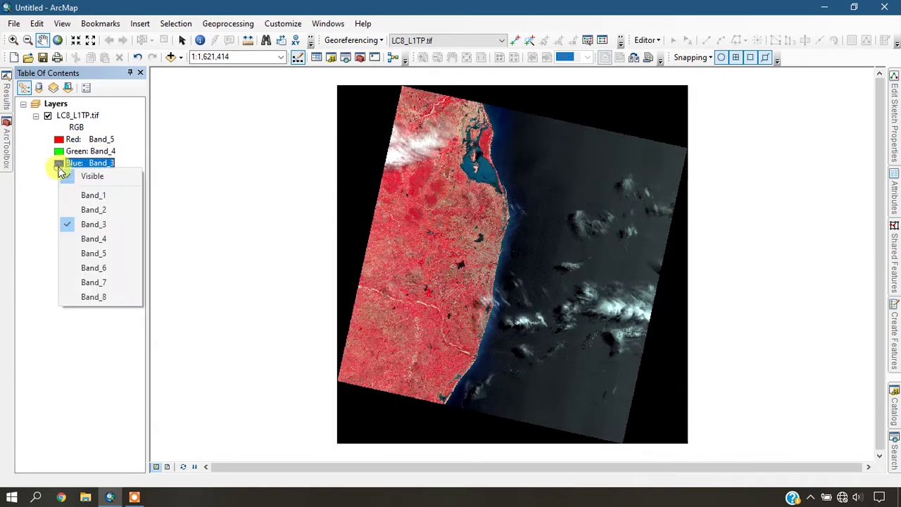
left_click(71, 224)
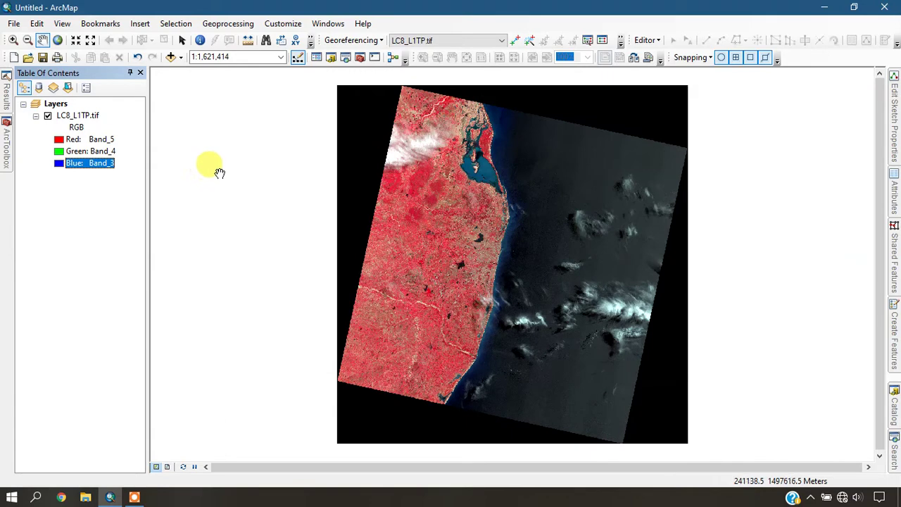
- Add LC08_L1TP_142051_20200707_20200721_01_T1.jpg from the Without_Ref folder and accept its missing spatial reference
left_click(181, 57)
left_click(186, 73)
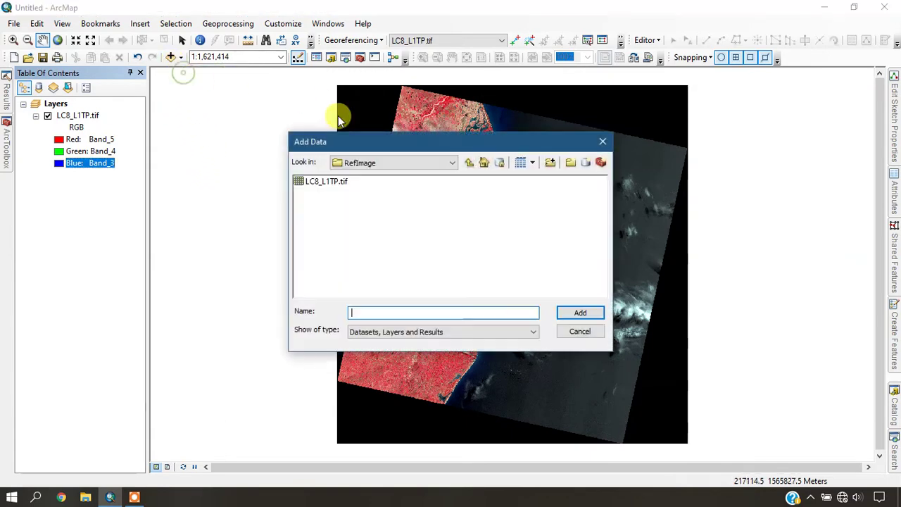
left_click(469, 164)
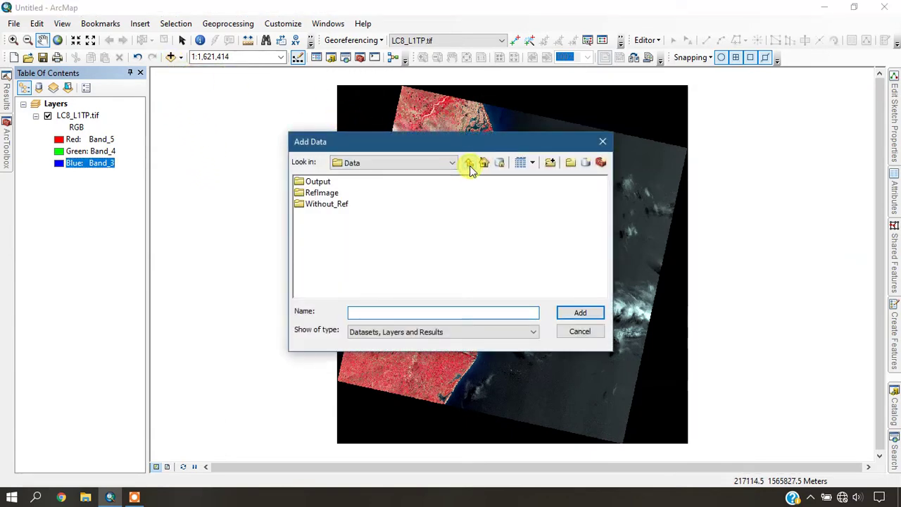
double_click(322, 206)
left_click(334, 184)
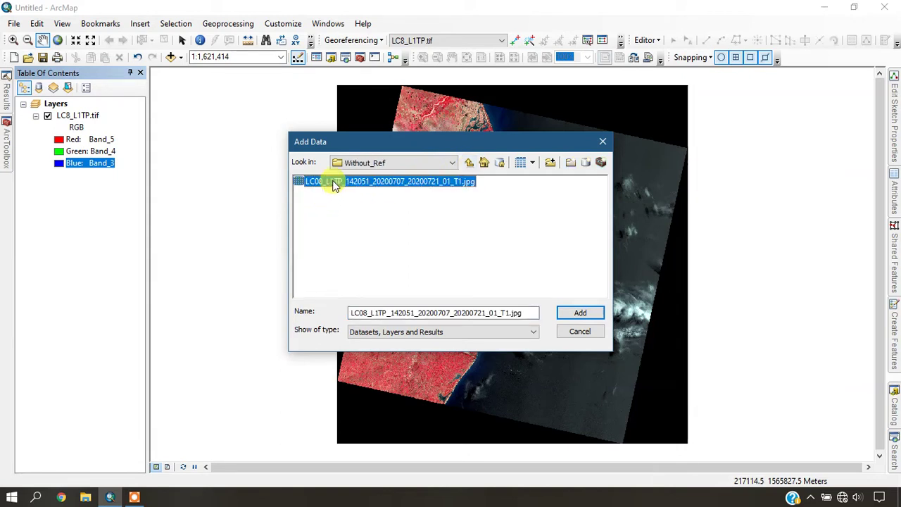
left_click(574, 312)
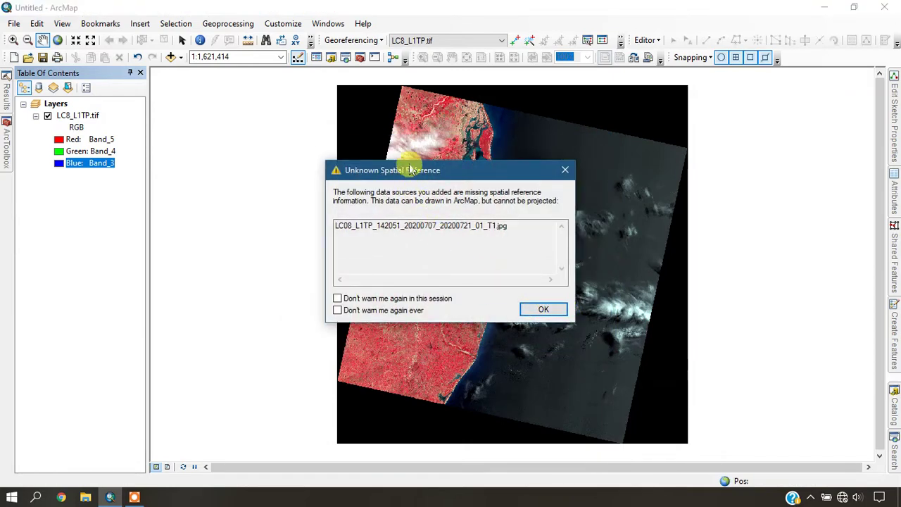
left_click_drag(411, 172, 406, 156)
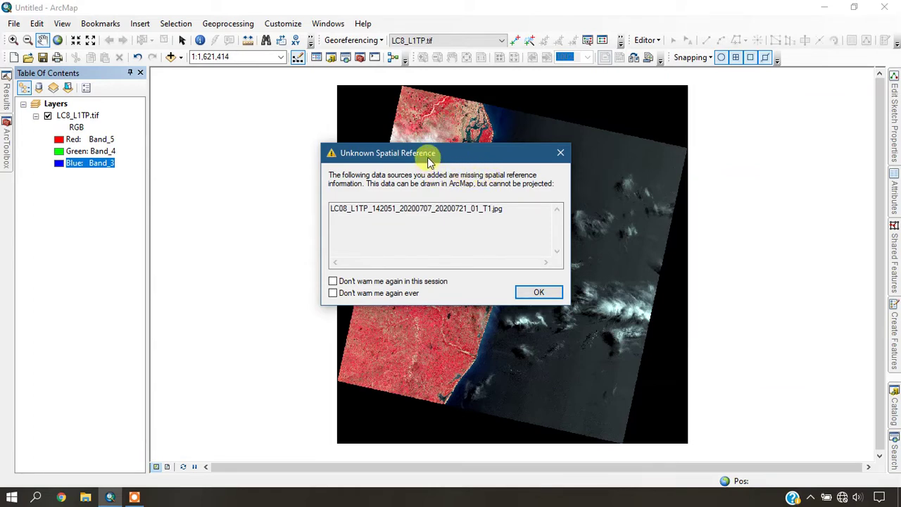
left_click_drag(426, 157, 401, 140)
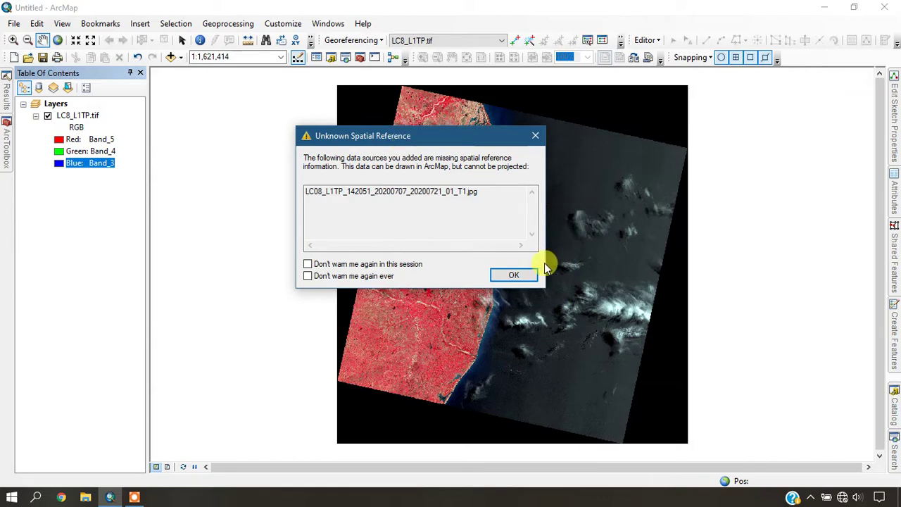
left_click(513, 275)
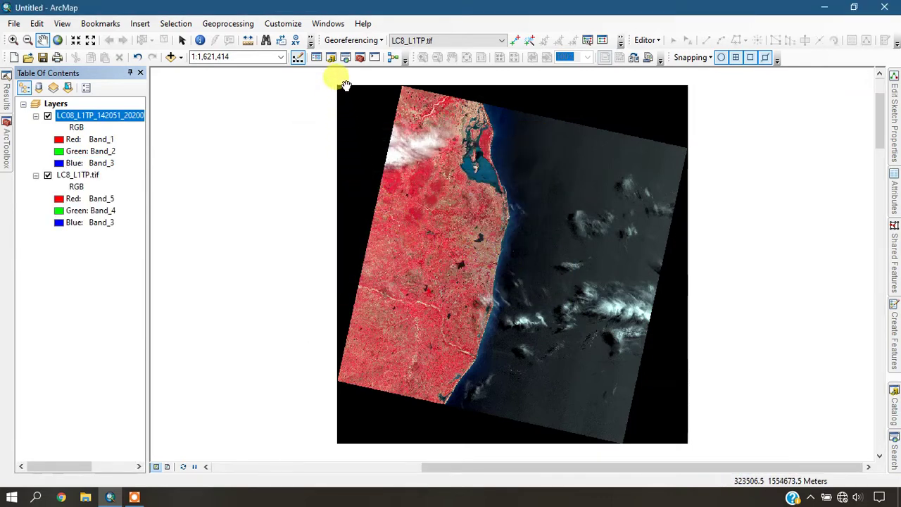
- Hide the Georeferencing toolbar and show it again
right_click(386, 26)
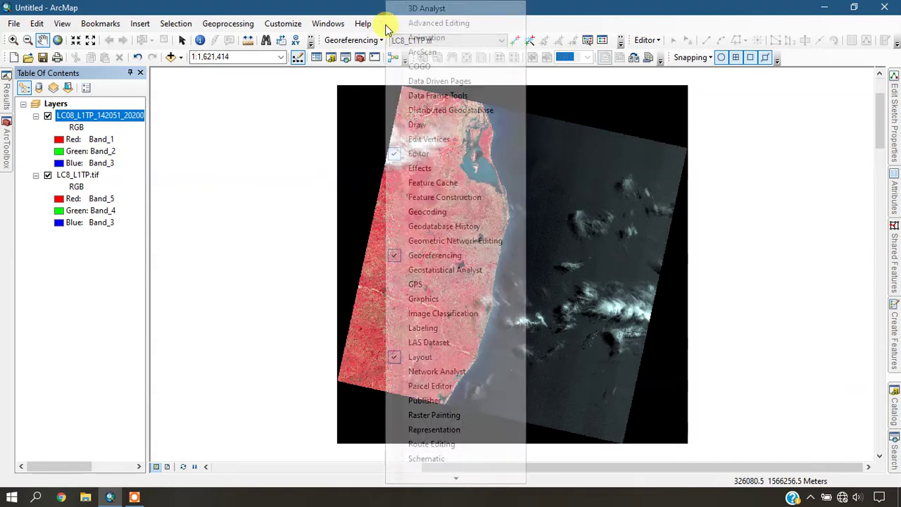
left_click(396, 256)
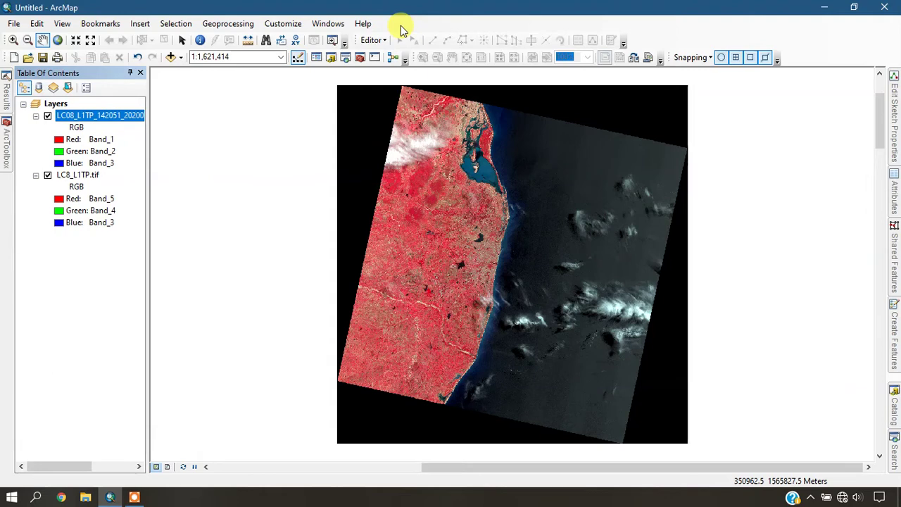
right_click(403, 30)
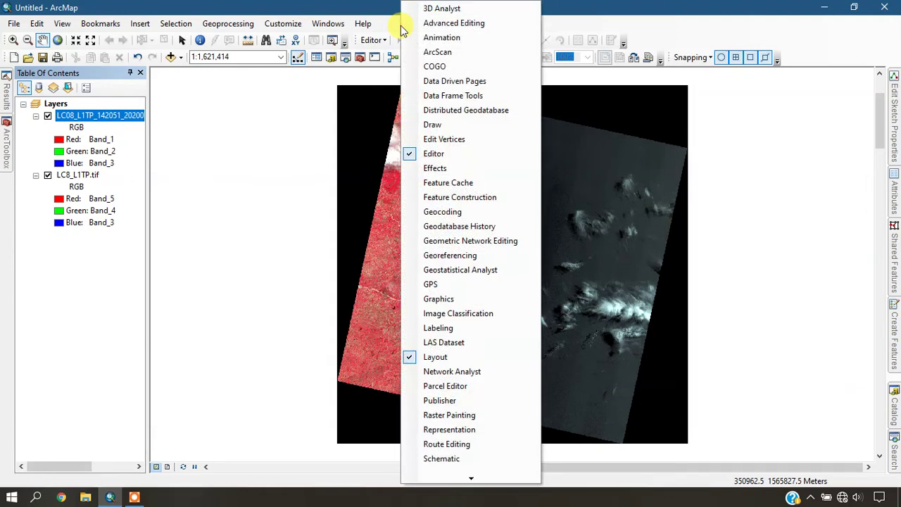
left_click(413, 261)
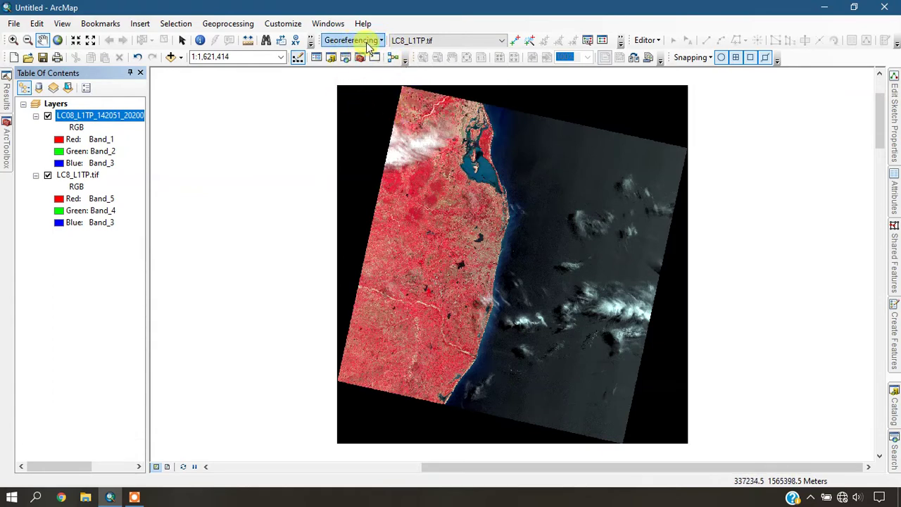
- Make the LC08_L1TP_142051 JPG the georeferencing target layer and fit it to the current display
left_click(410, 42)
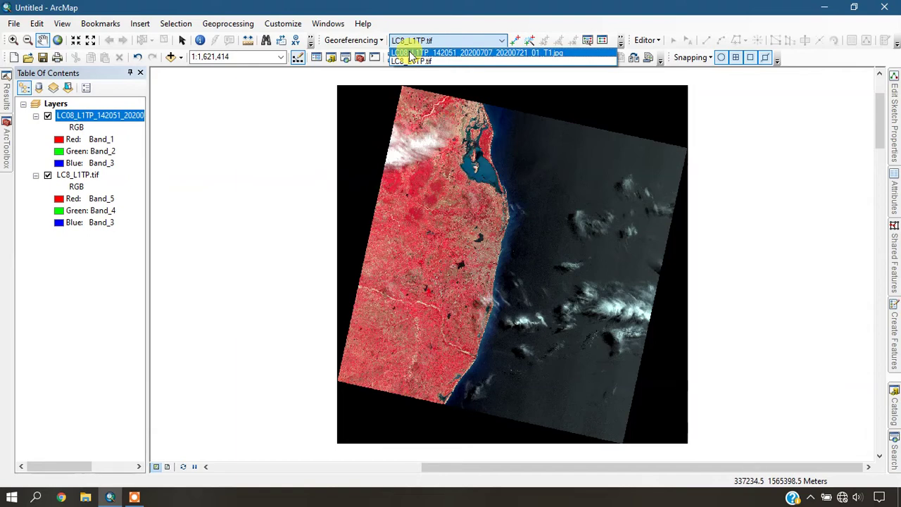
left_click(410, 53)
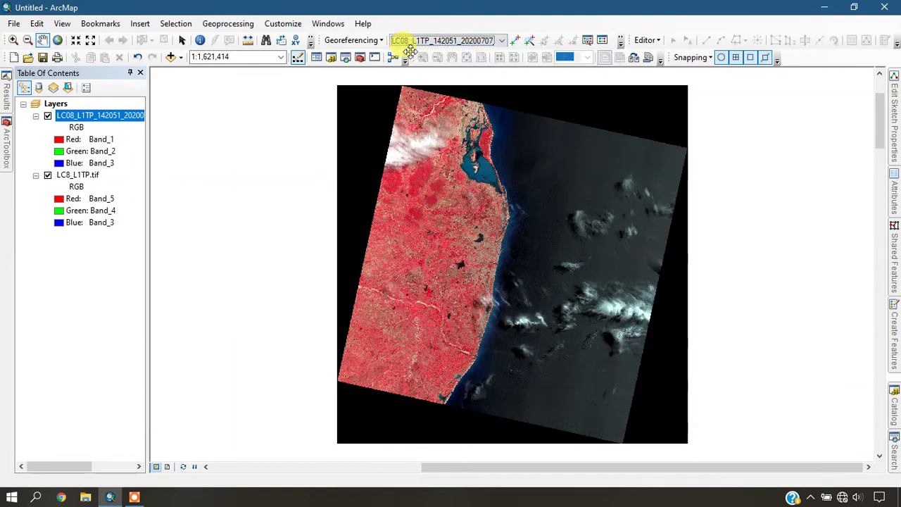
left_click(343, 41)
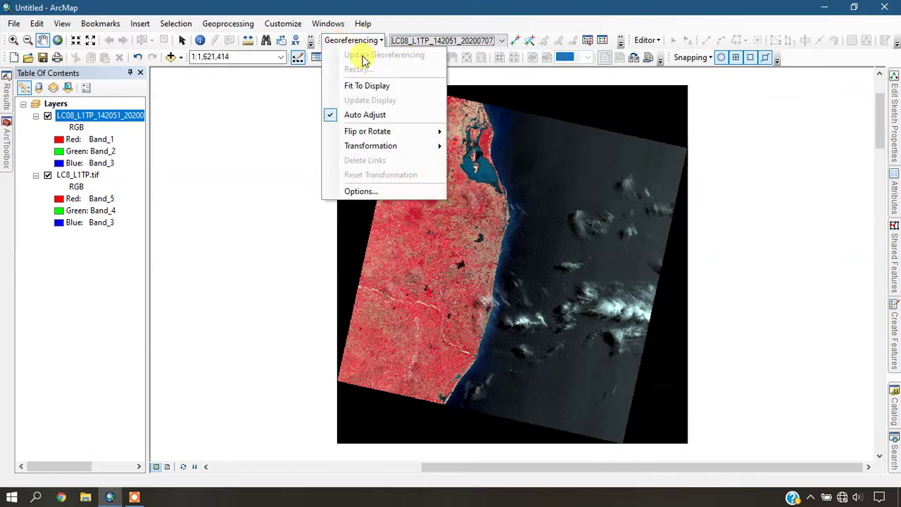
left_click(366, 86)
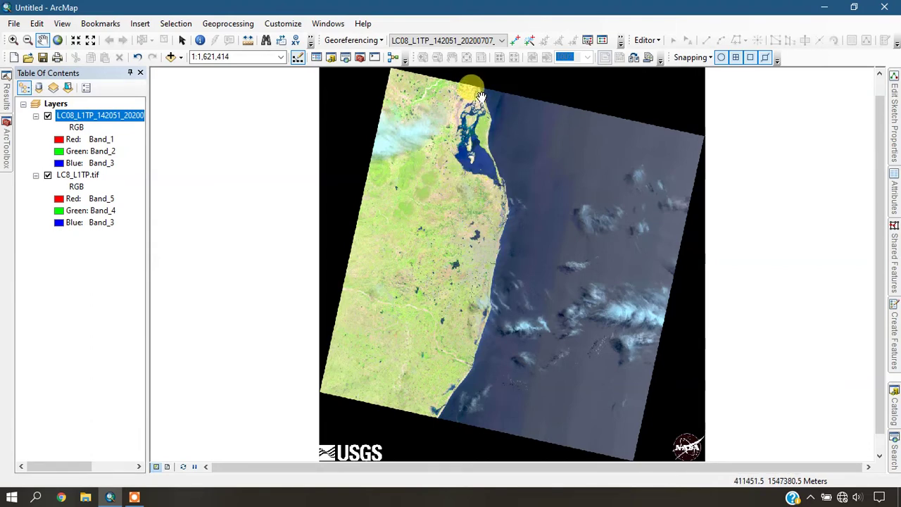
- Start the first control point at the southern tip of the pale lagoon island in the unreferenced JPG
left_click(517, 43)
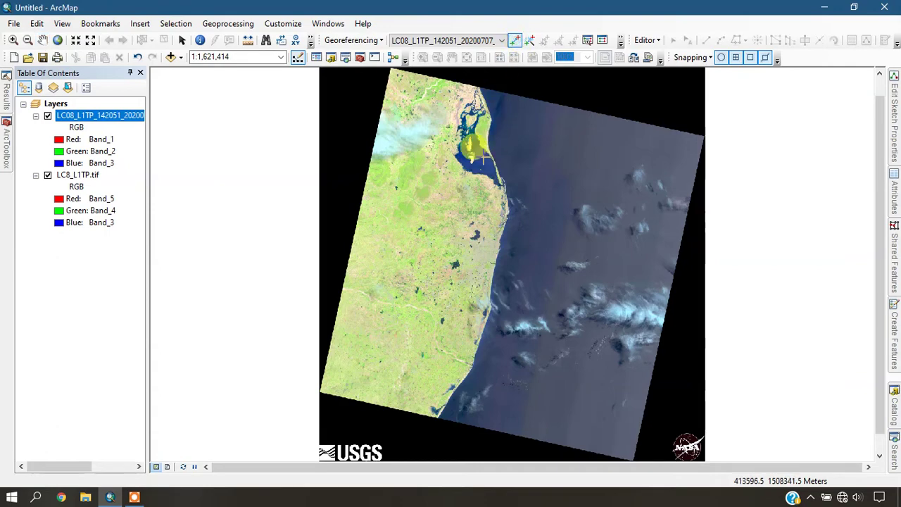
scroll(468, 144, "up", 2)
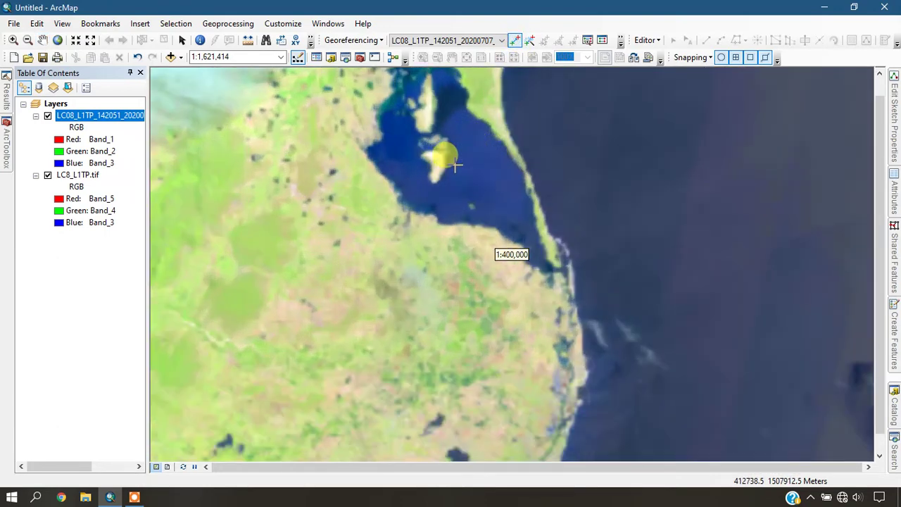
scroll(454, 158, "up", 2)
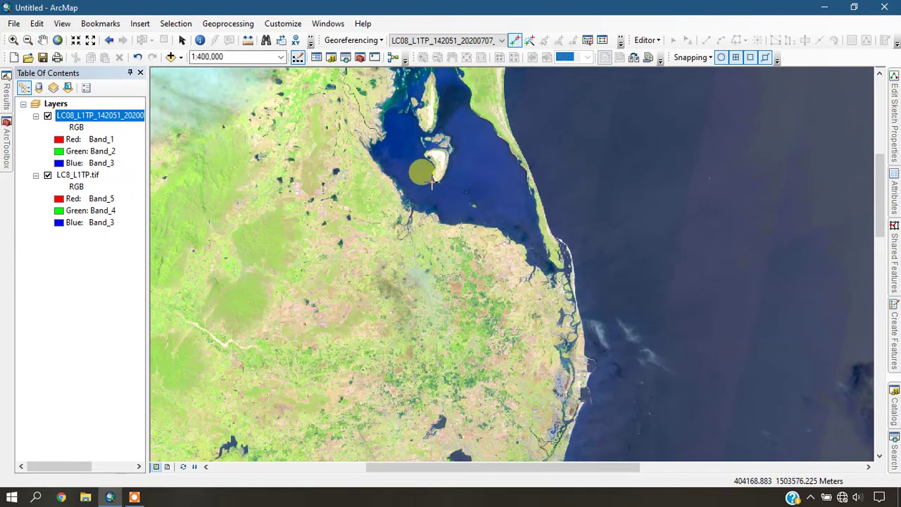
scroll(426, 175, "up", 3)
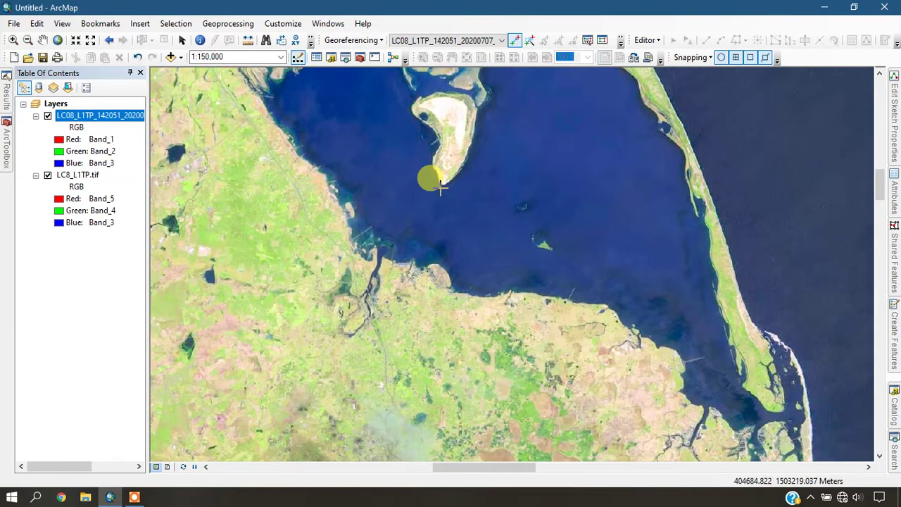
scroll(442, 184, "up", 1)
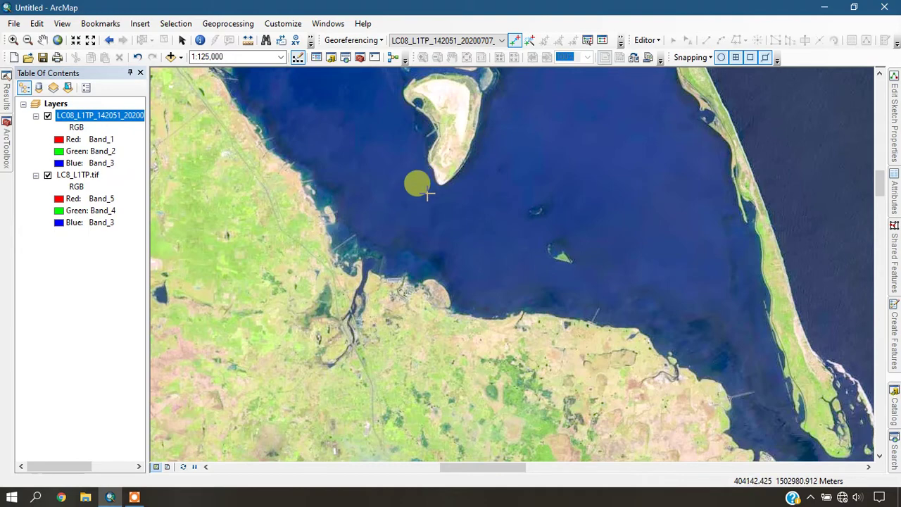
scroll(433, 179, "up", 1)
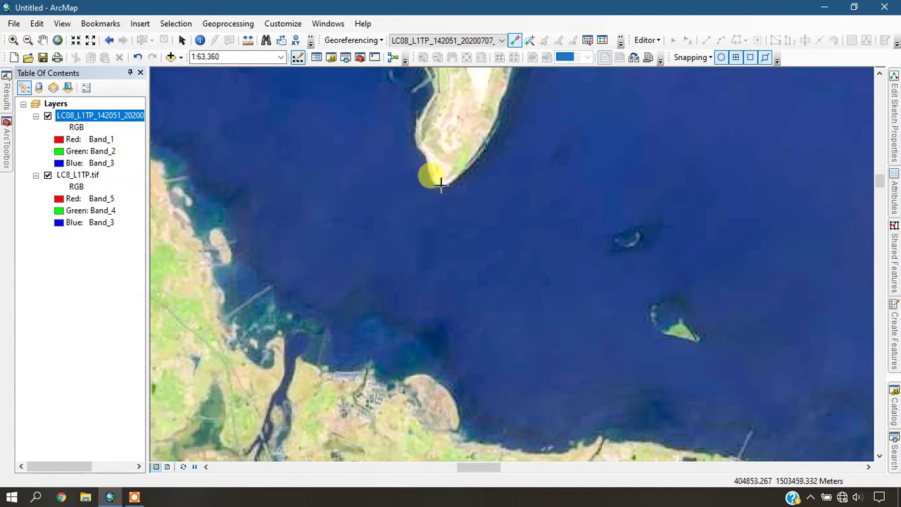
left_click(440, 184)
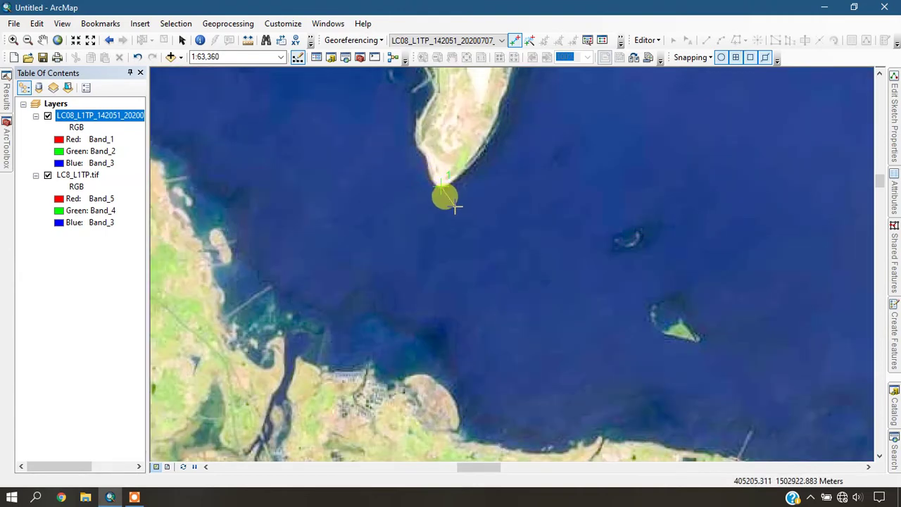
- Hide the JPG layer and link the first control point to the same island tip in the reference image
left_click(47, 115)
scroll(355, 115, "down", 1)
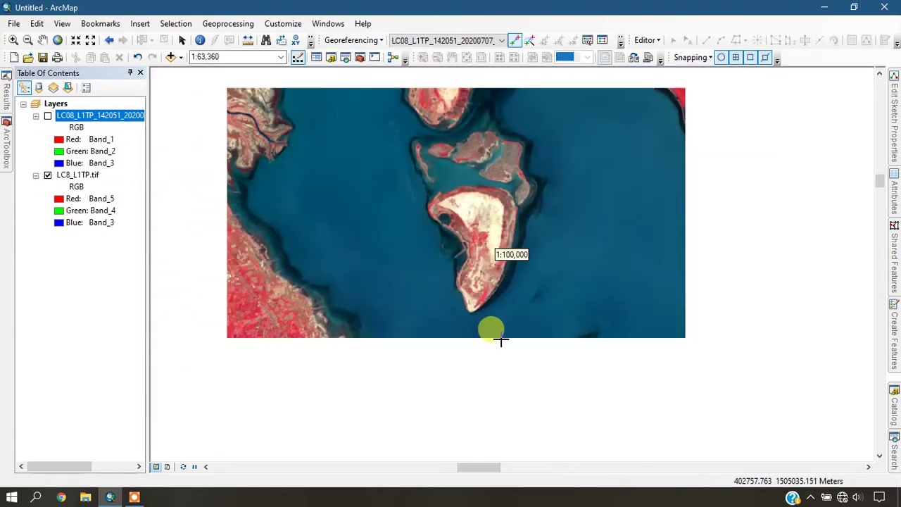
scroll(463, 329, "up", 1)
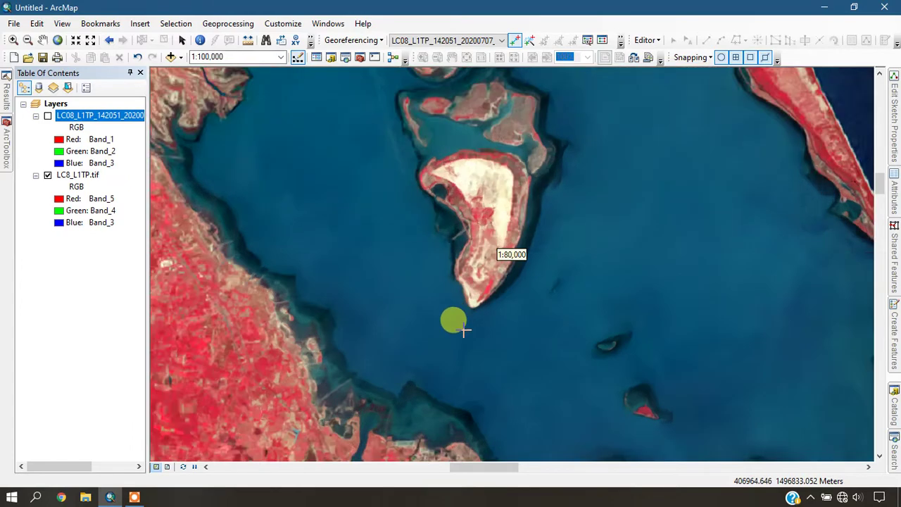
left_click(478, 293)
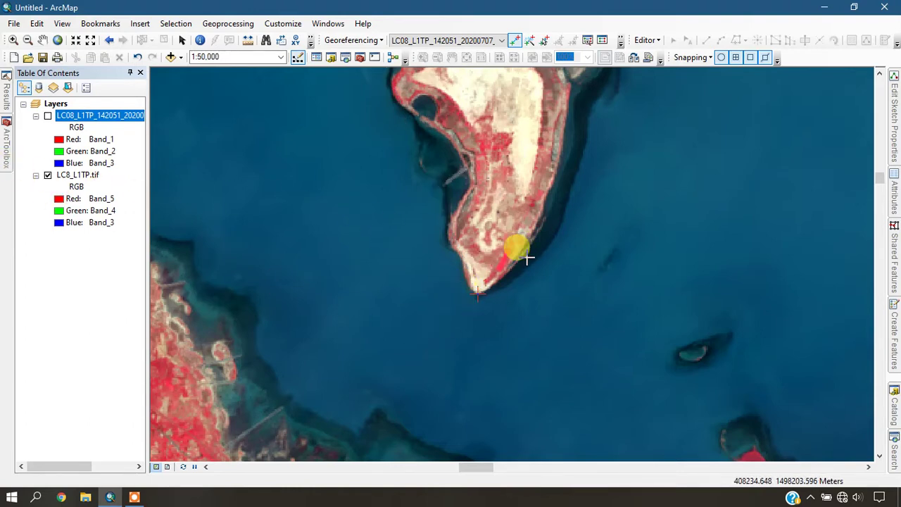
- Turn the unreferenced JPG layer back on above the reference image
scroll(517, 247, "up", 1)
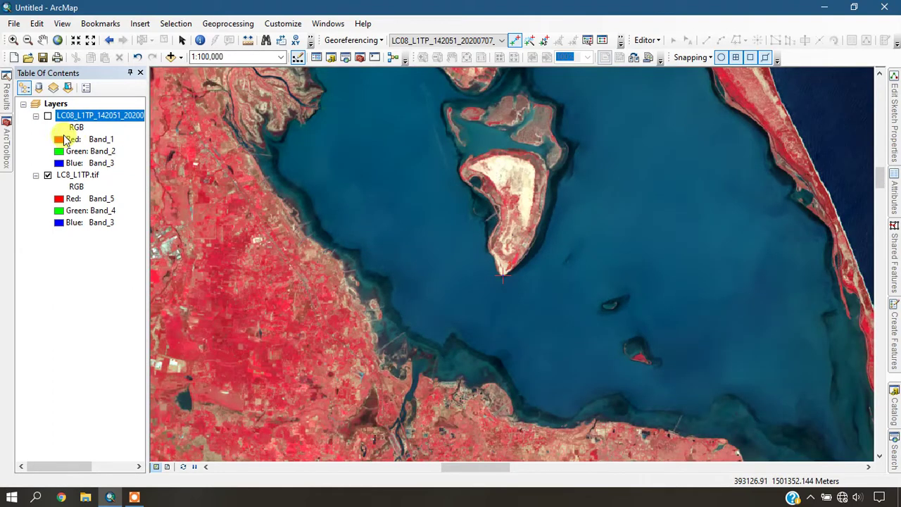
left_click(47, 116)
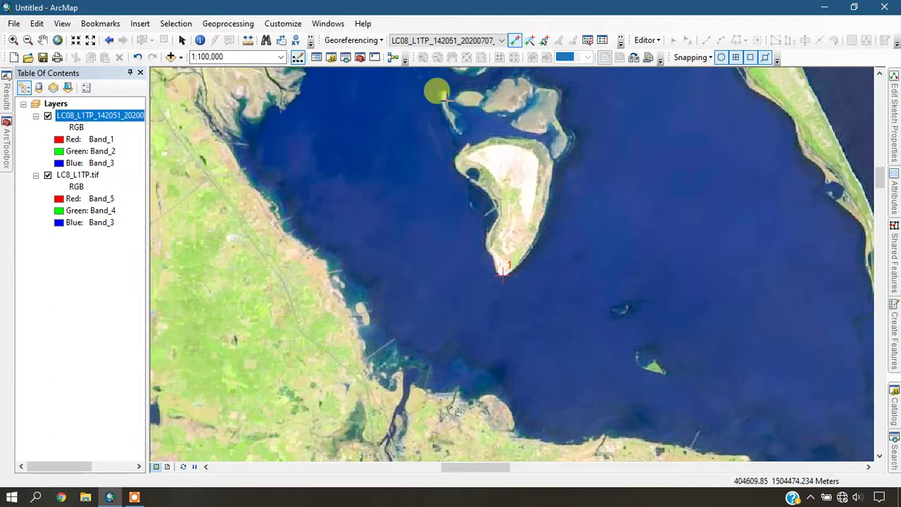
scroll(470, 101, "up", 1)
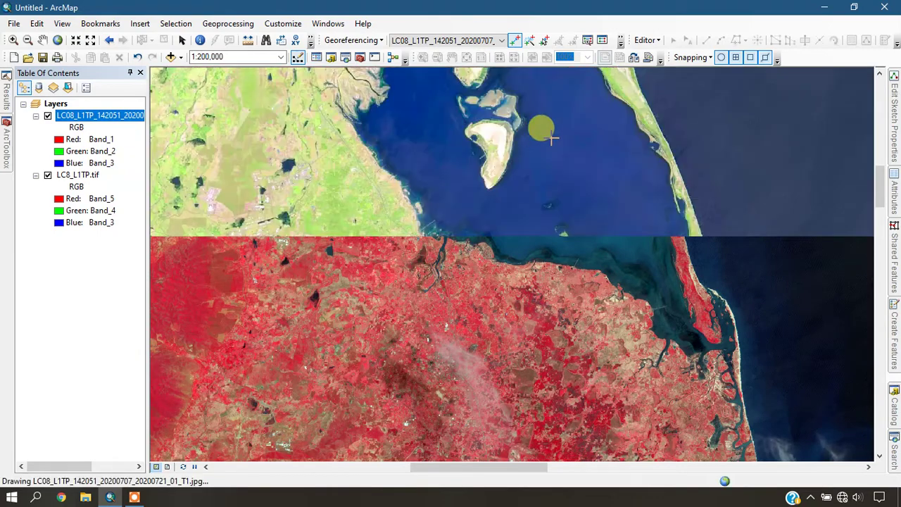
- Start the second control point at the notch on the eastern shore of the large lake in the unreferenced JPG
scroll(535, 134, "up", 1)
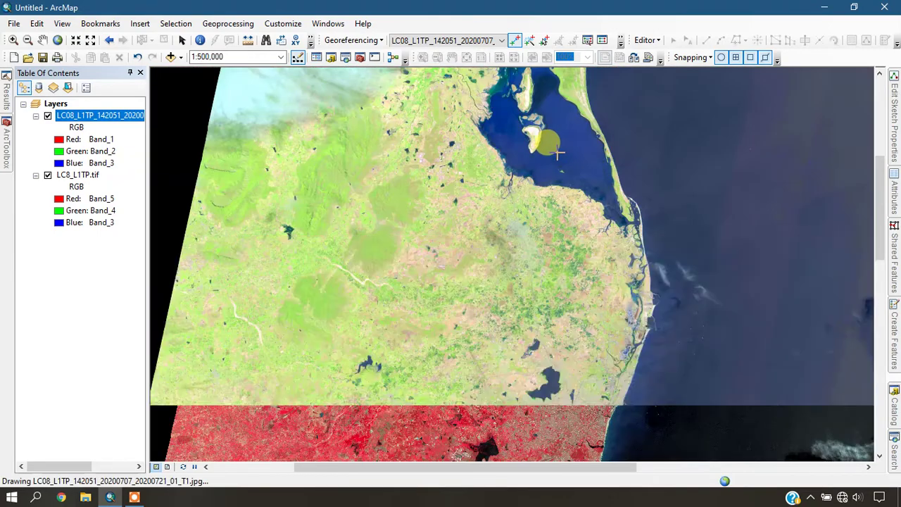
scroll(570, 418, "down", 1)
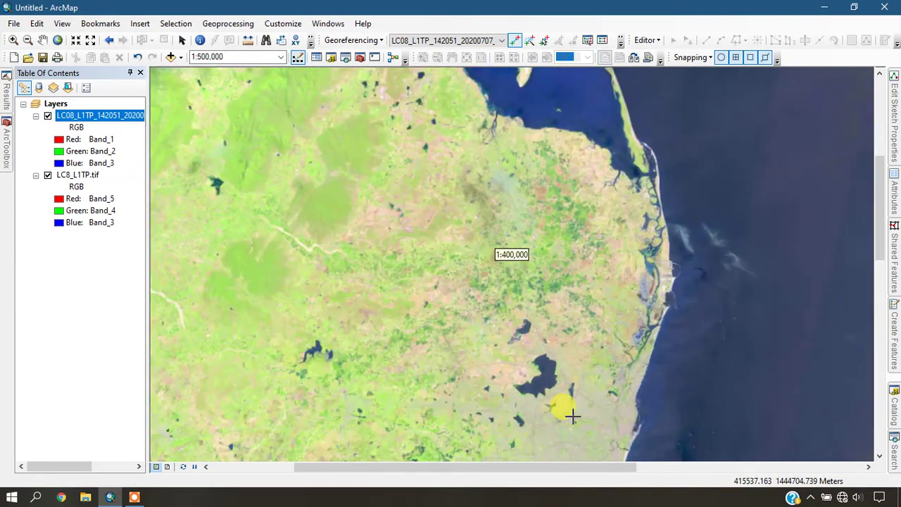
scroll(552, 407, "down", 1)
scroll(536, 260, "down", 1)
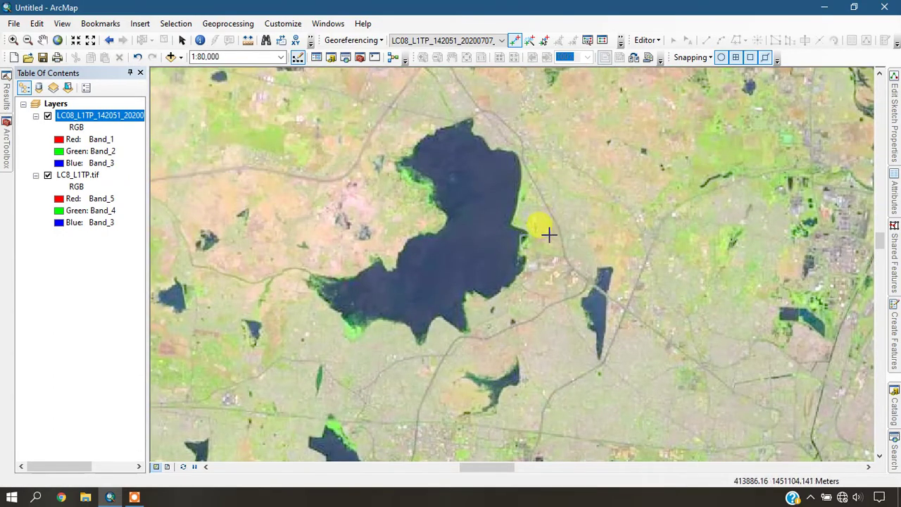
scroll(538, 229, "down", 1)
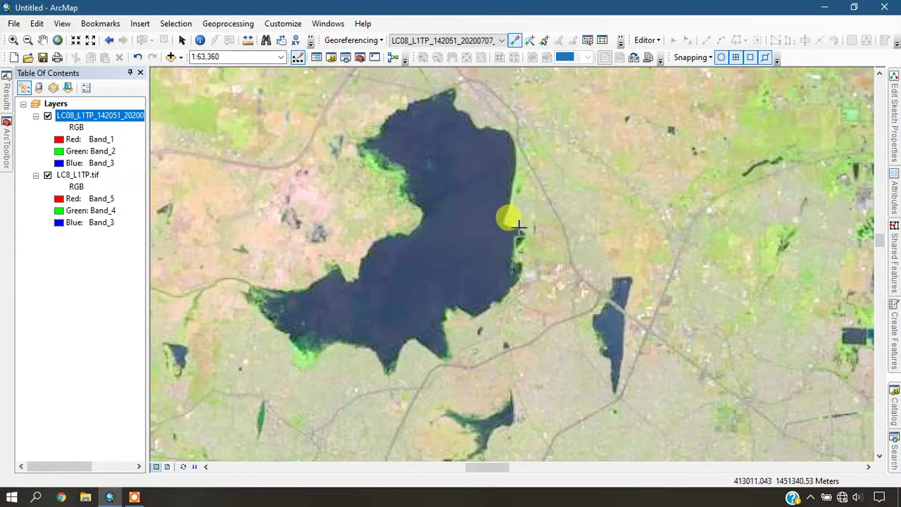
scroll(517, 225, "down", 1)
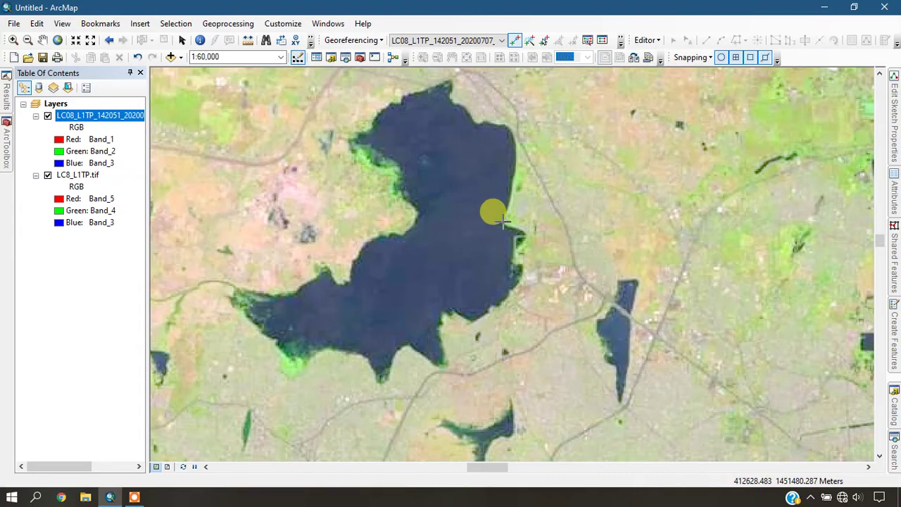
left_click(502, 223)
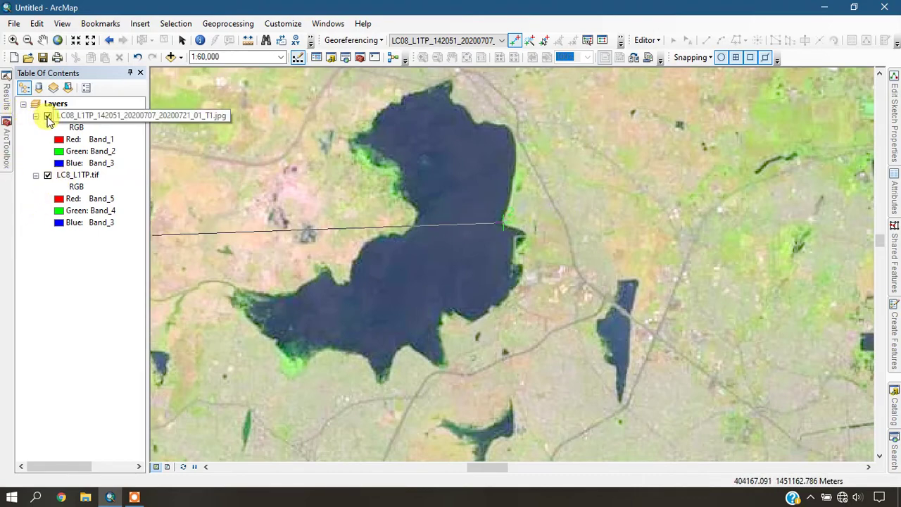
- Hide the JPG layer and link the second control point to the same eastern-shore notch of the lake in the reference image
left_click(47, 116)
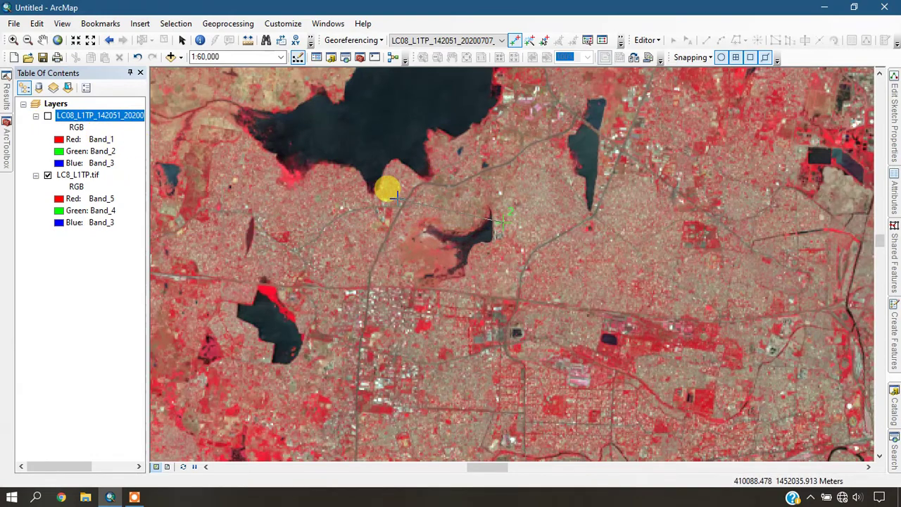
scroll(473, 313, "up", 1)
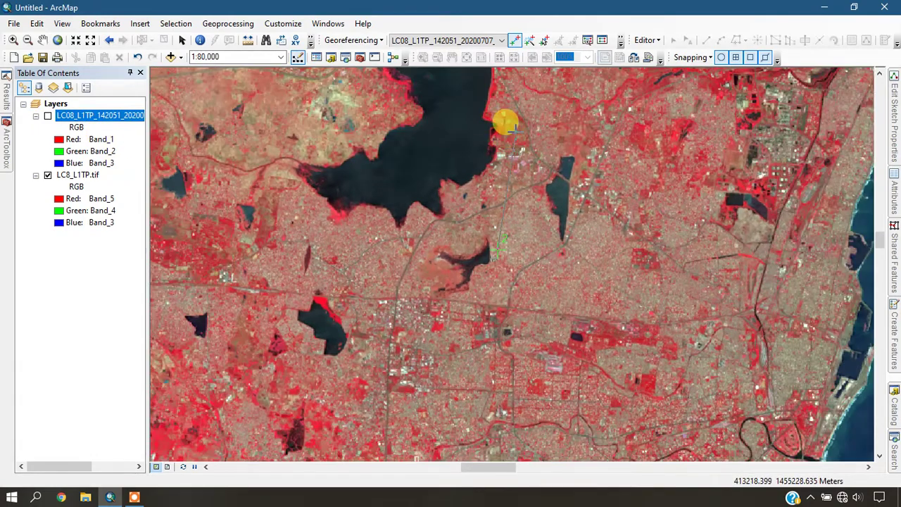
scroll(497, 83, "down", 2)
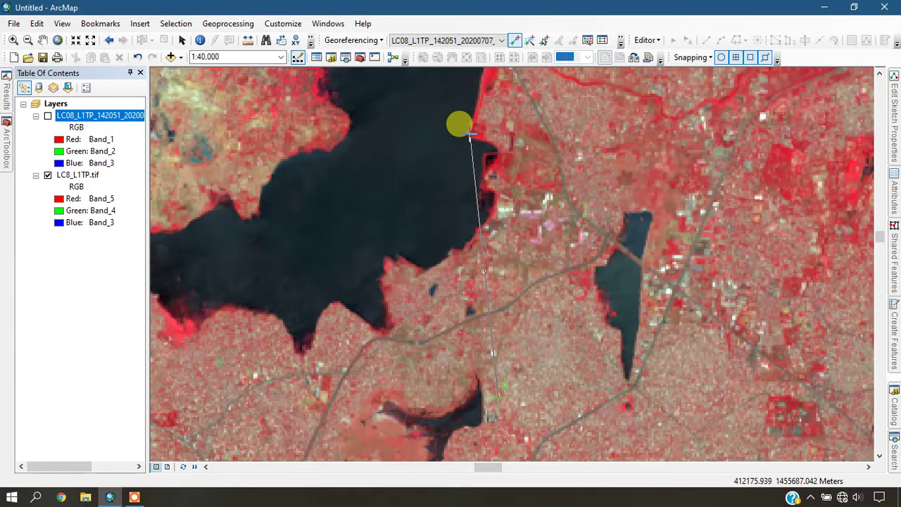
- Examine the central and southern parts of the reference image for a distinct feature suitable as the third control point
scroll(472, 219, "up", 2)
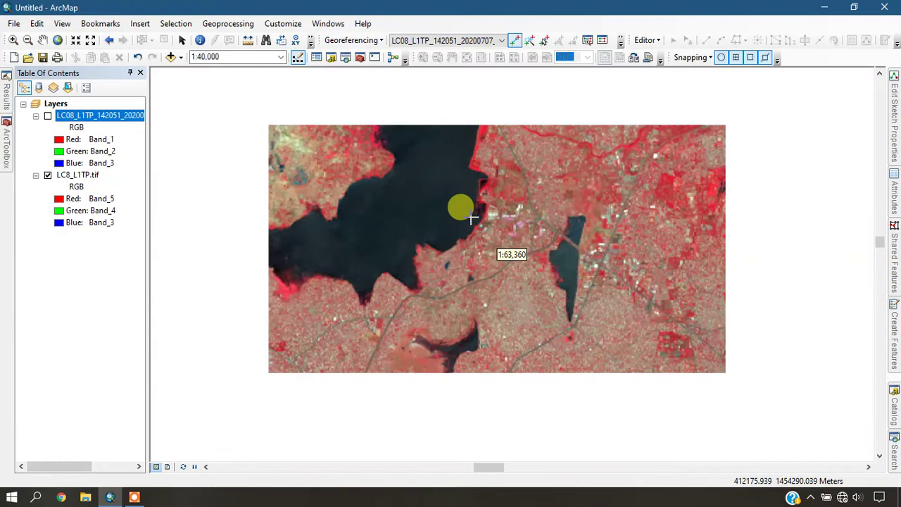
scroll(574, 139, "up", 5)
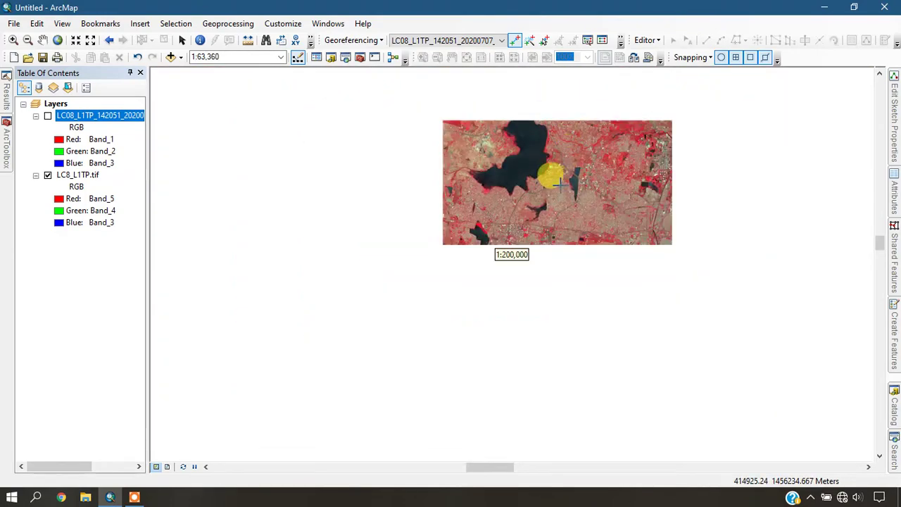
scroll(508, 112, "up", 2)
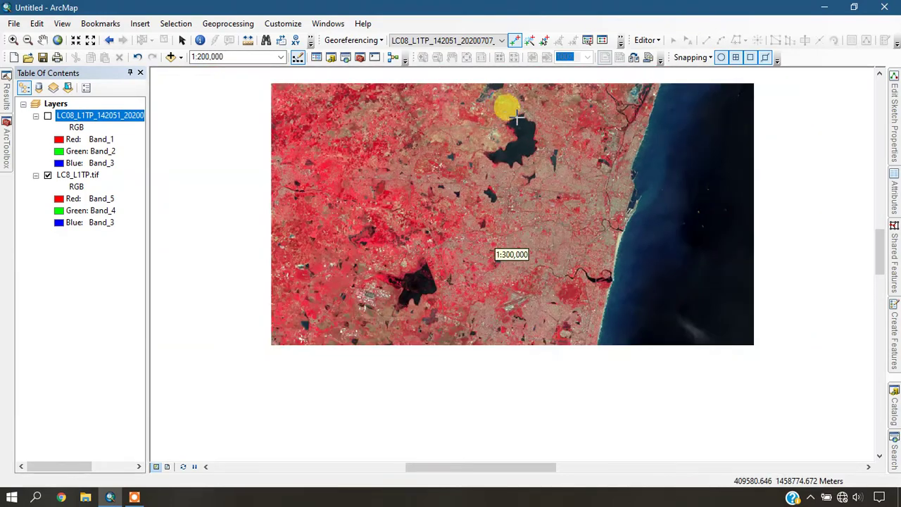
scroll(637, 130, "up", 2)
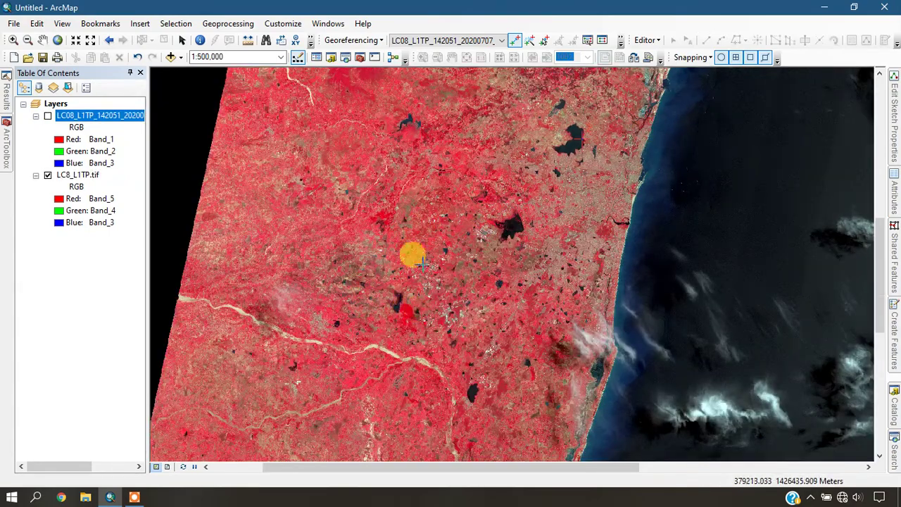
scroll(394, 156, "down", 5)
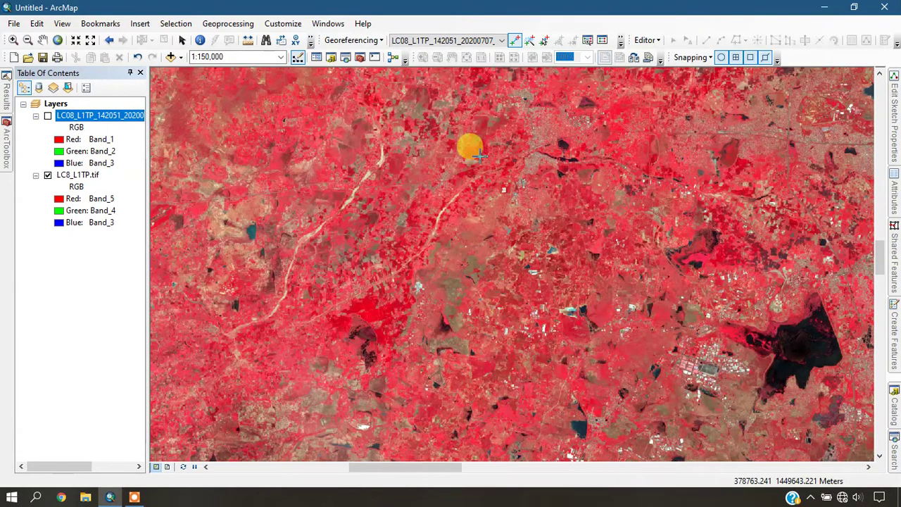
scroll(593, 125, "down", 2)
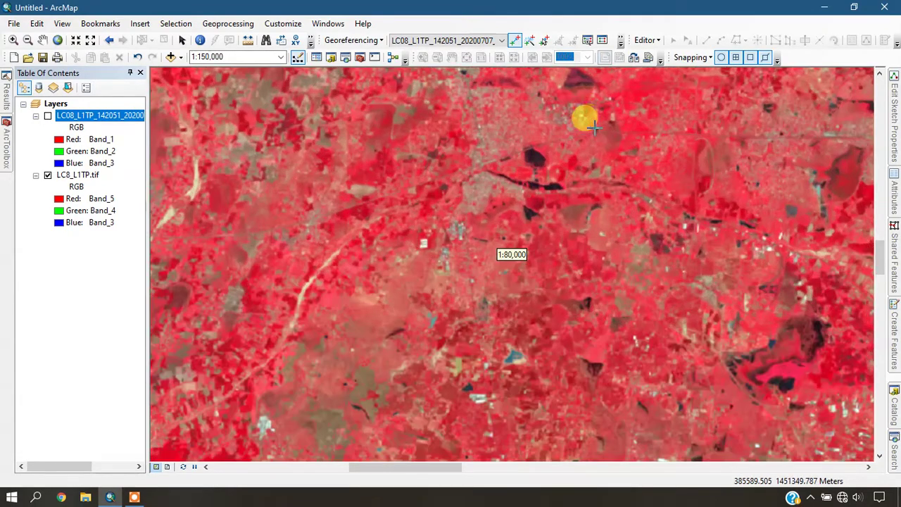
scroll(489, 137, "down", 1)
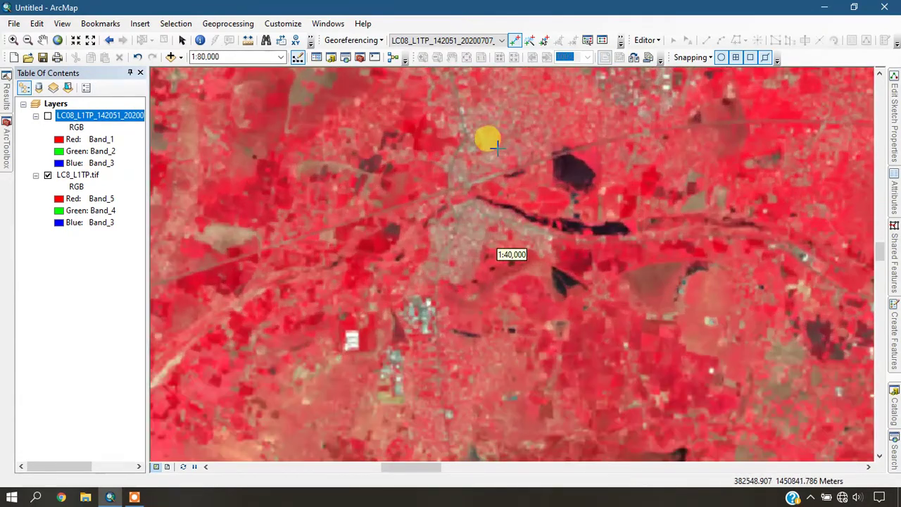
scroll(429, 107, "up", 1)
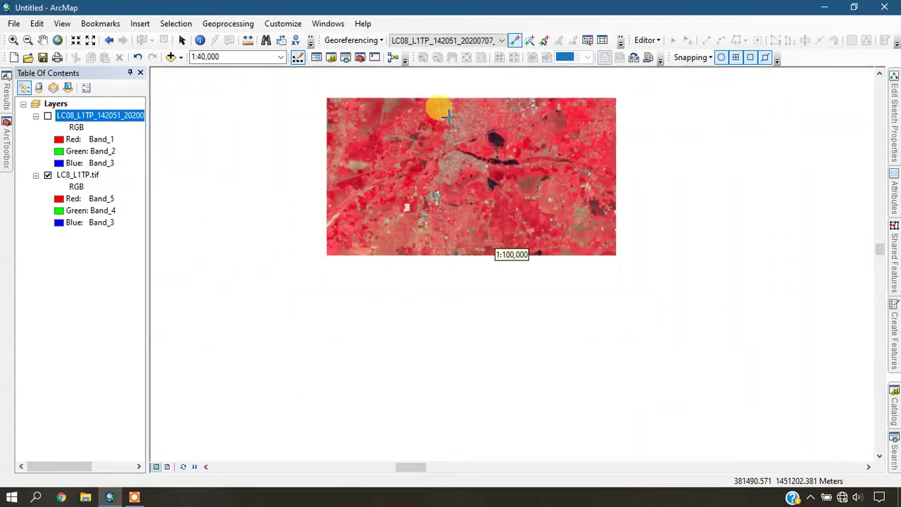
scroll(574, 215, "up", 1)
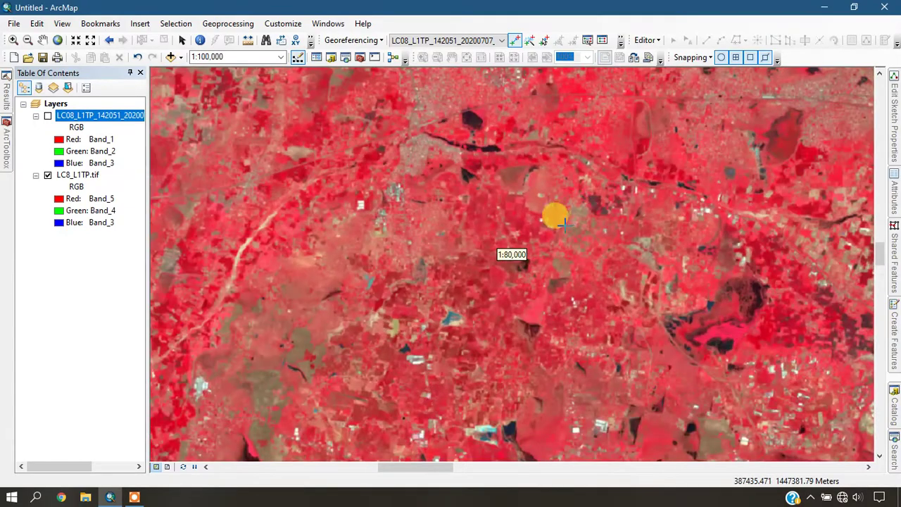
scroll(492, 291, "up", 1)
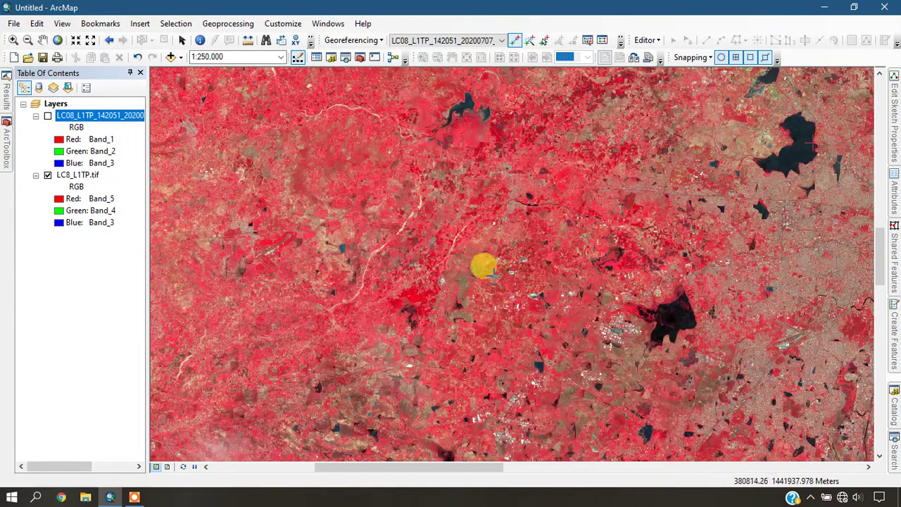
scroll(436, 118, "up", 1)
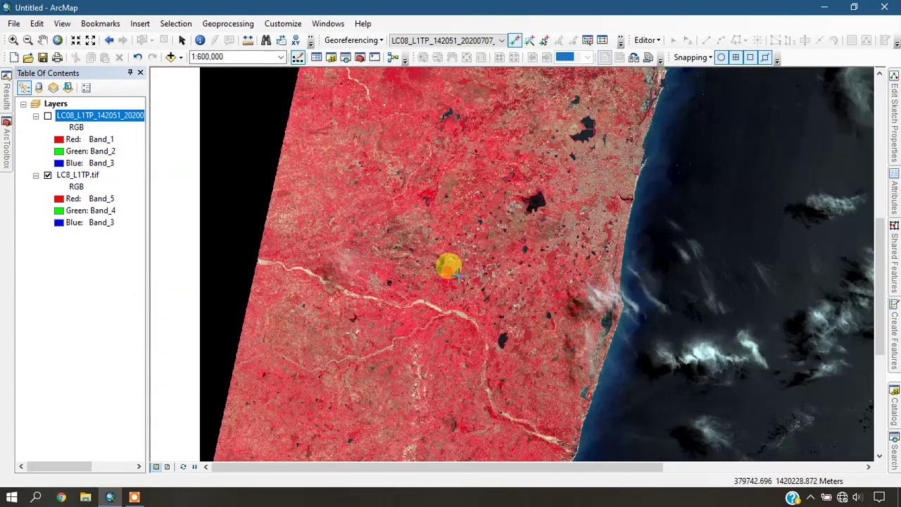
scroll(467, 348, "up", 1)
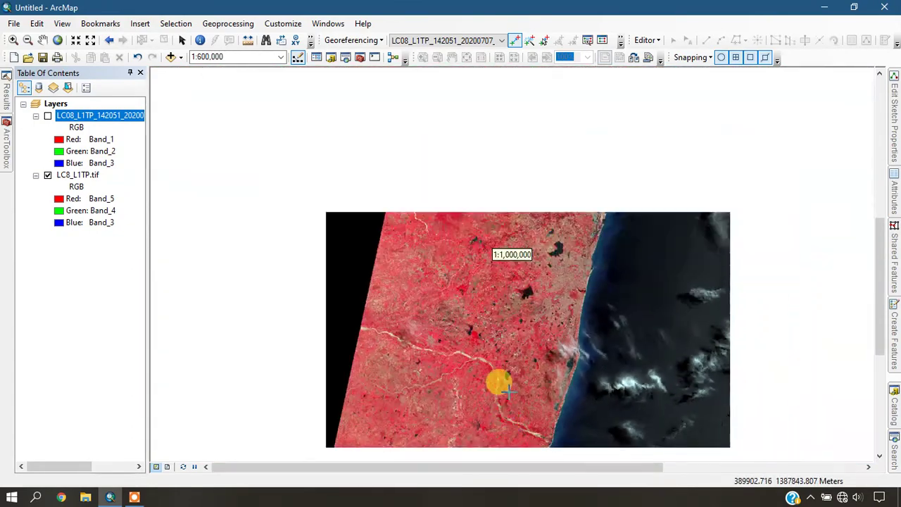
- Link the third control point at the southeastern tip of the small lake by the northwestern scene edge, showing the JPG layer, then hiding it for the reference
scroll(450, 220, "down", 1)
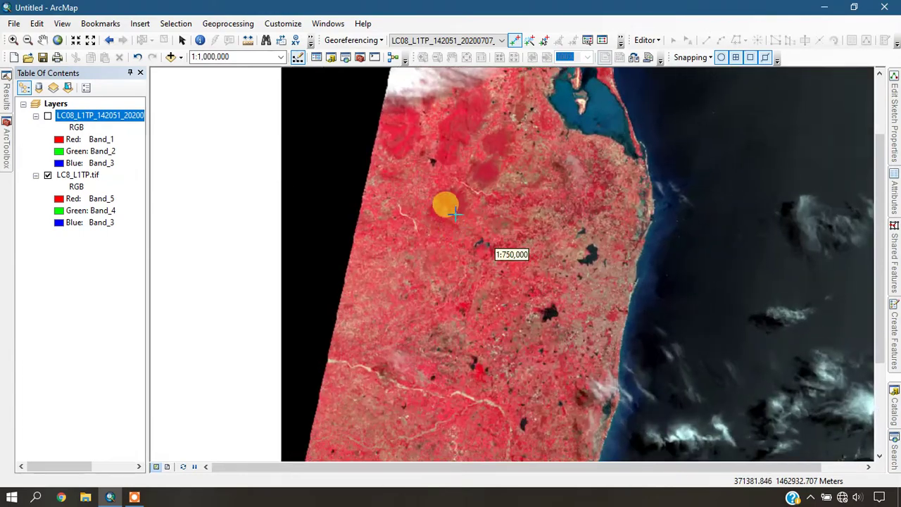
scroll(418, 122, "down", 2)
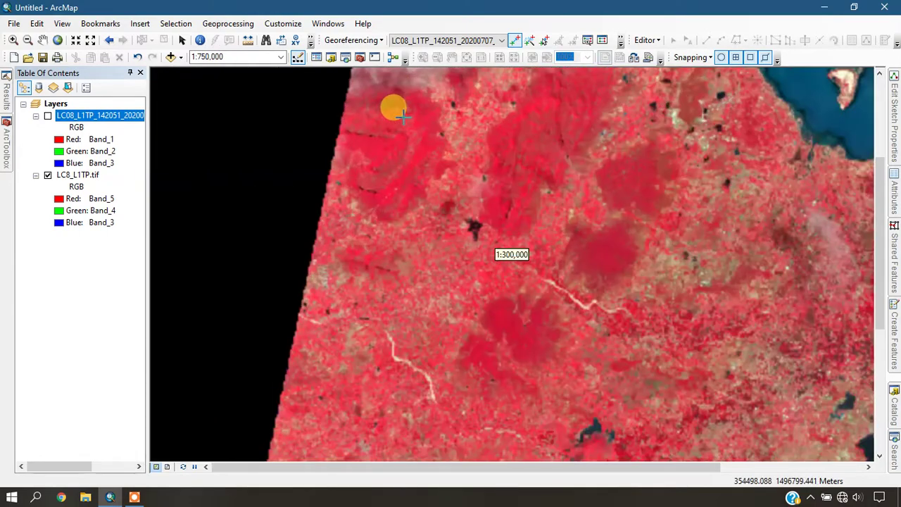
scroll(339, 223, "down", 2)
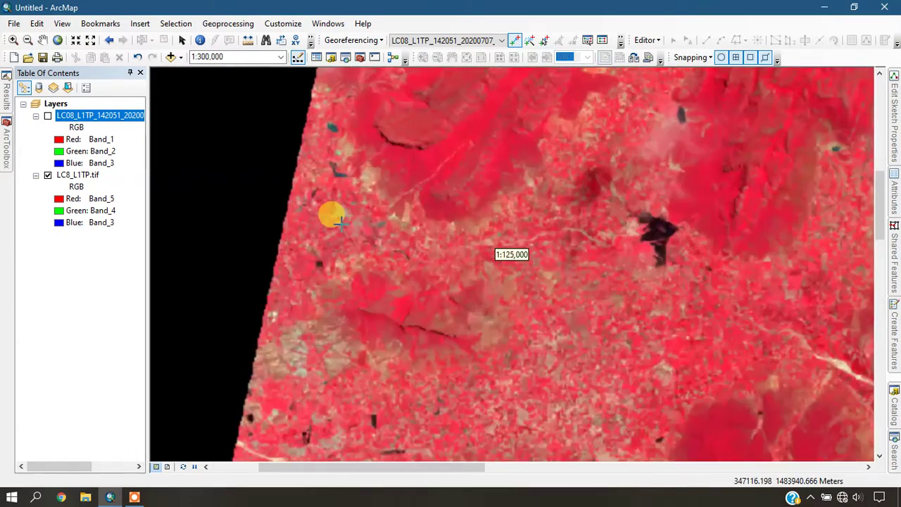
scroll(345, 125, "down", 1)
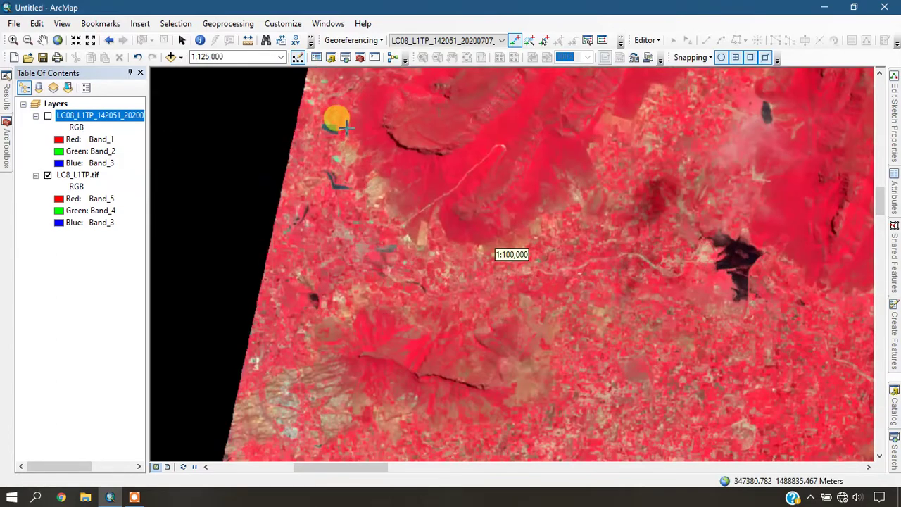
scroll(346, 125, "down", 1)
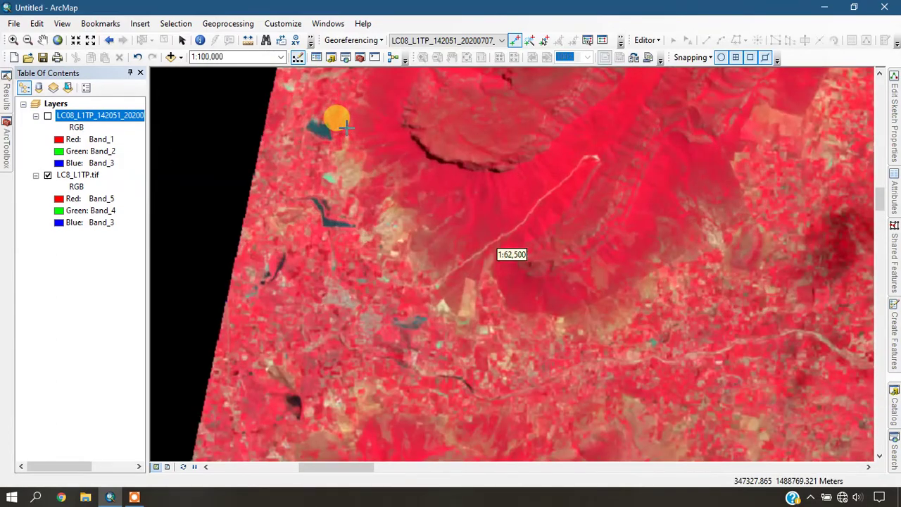
scroll(329, 130, "down", 2)
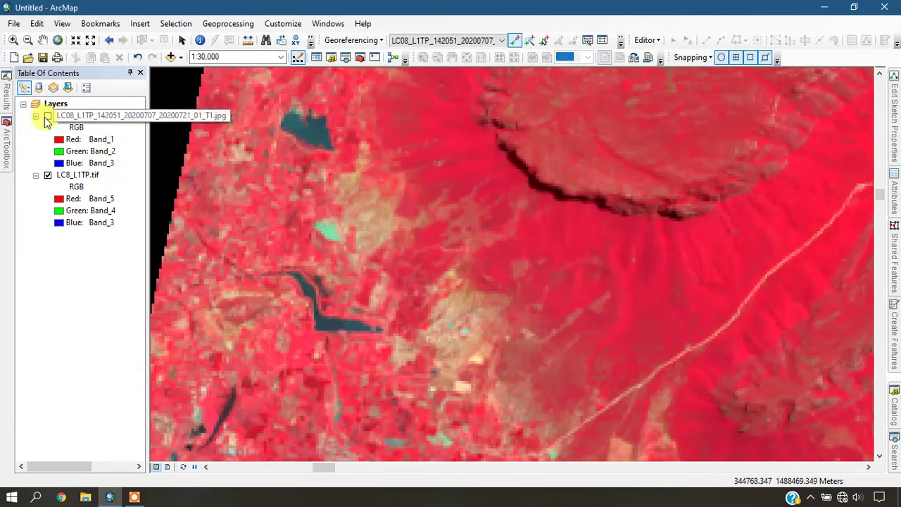
left_click(48, 118)
left_click(129, 121)
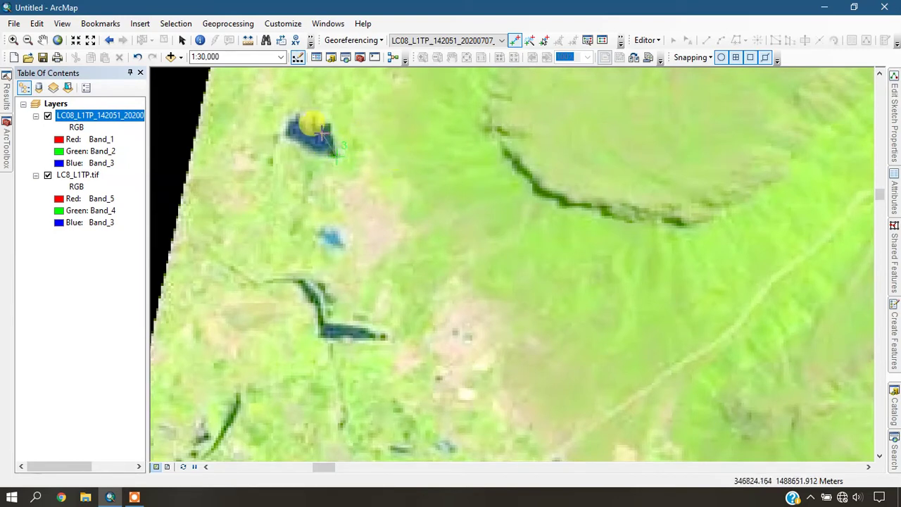
left_click(47, 117)
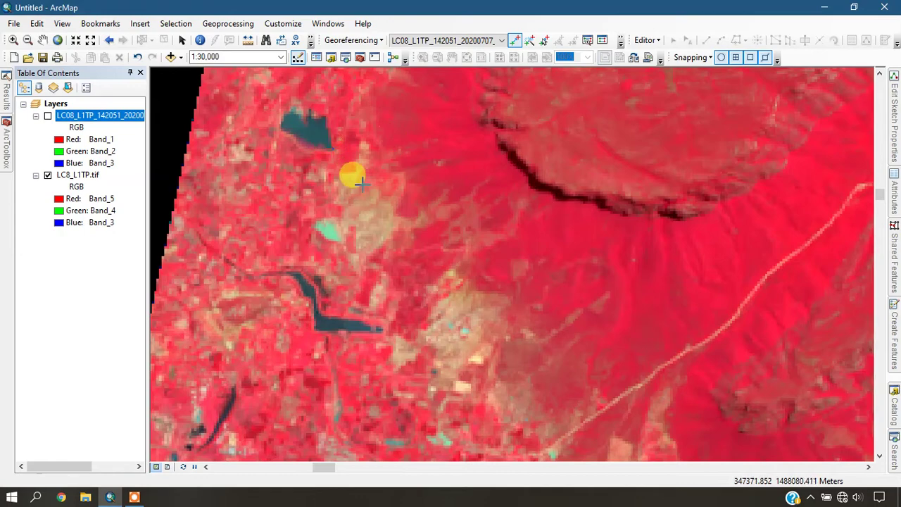
- Examine the reference image from the northwestern scene edge to the dark central lake for a fourth control point feature
scroll(357, 180, "up", 1)
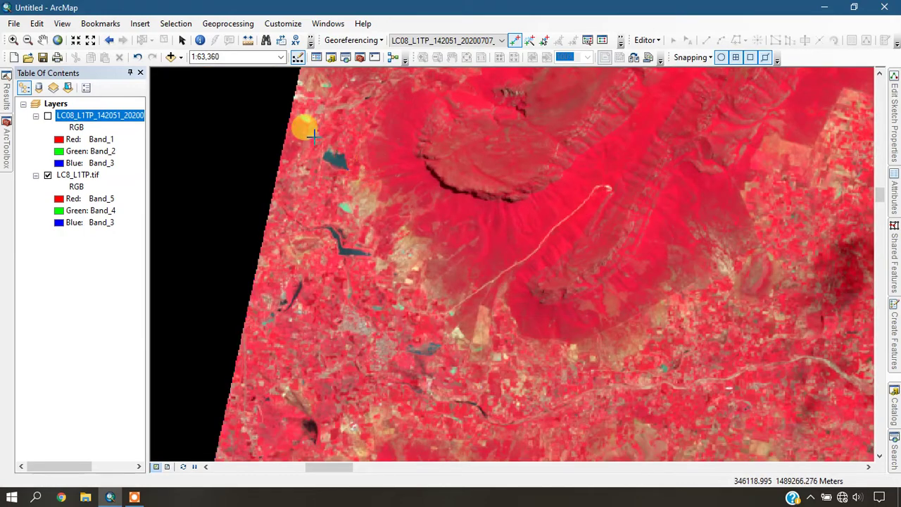
scroll(308, 124, "up", 2)
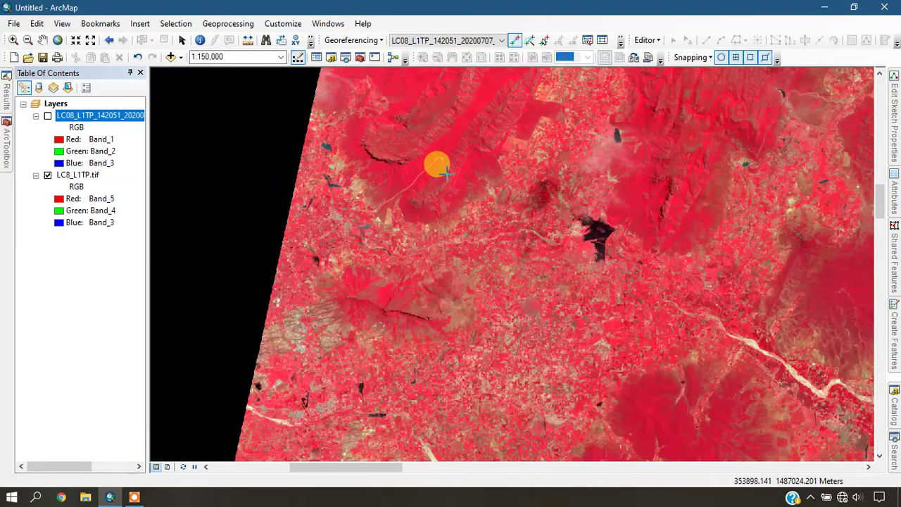
scroll(321, 125, "up", 2)
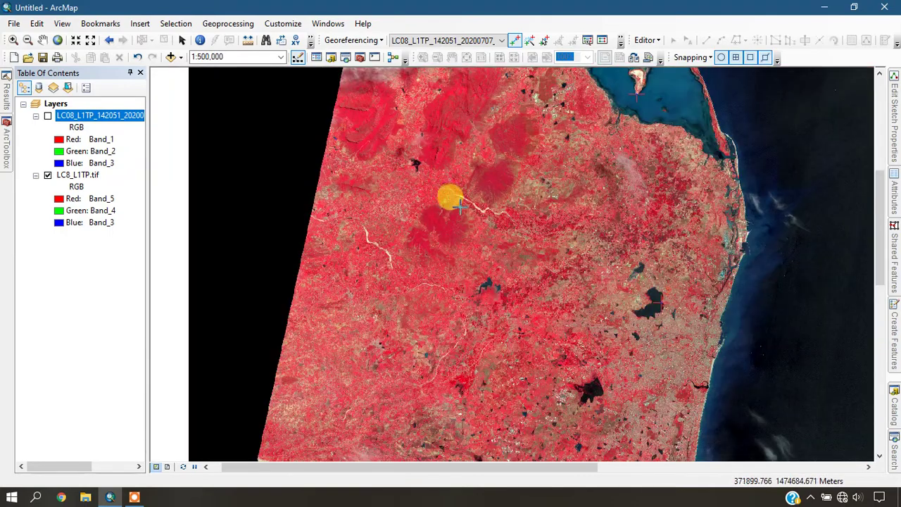
scroll(567, 89, "up", 2)
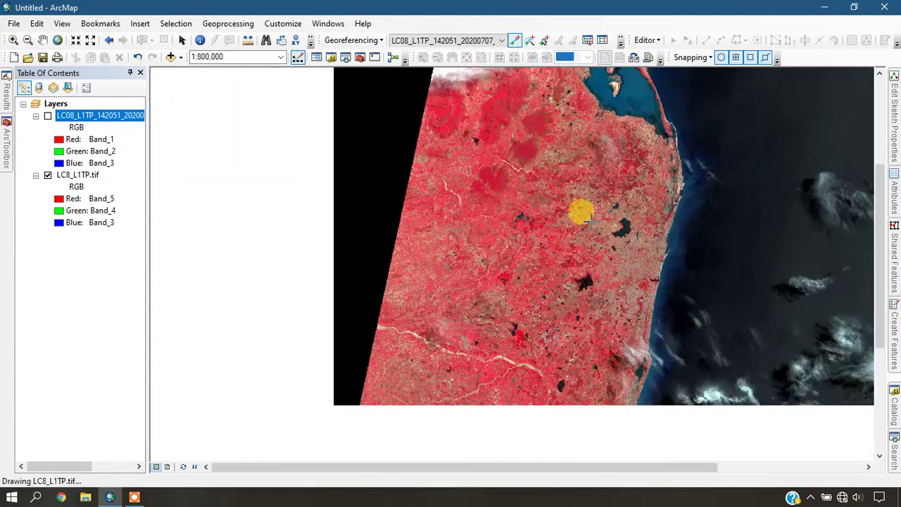
scroll(658, 324, "down", 3)
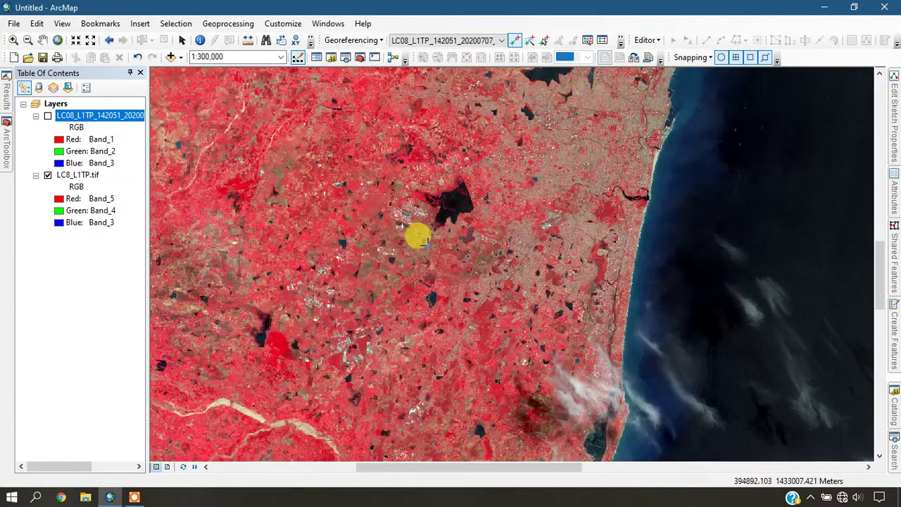
scroll(434, 214, "down", 2)
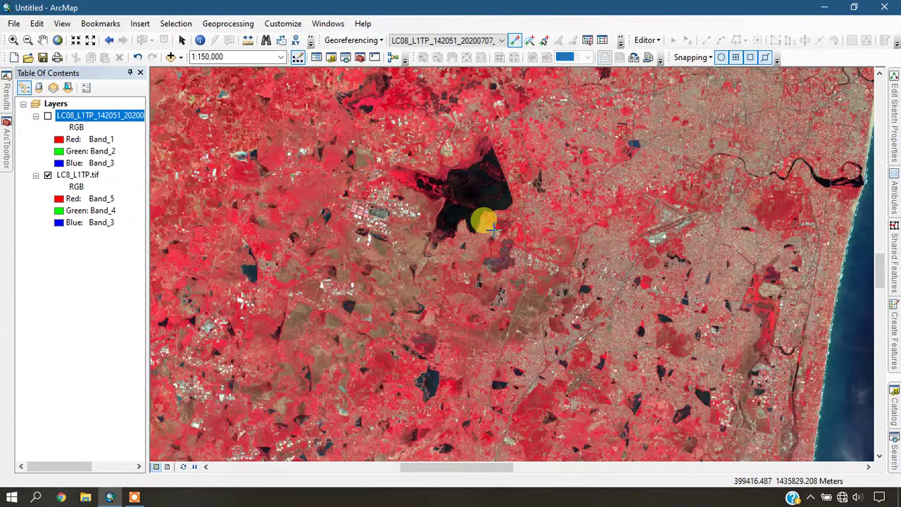
scroll(626, 105, "up", 3)
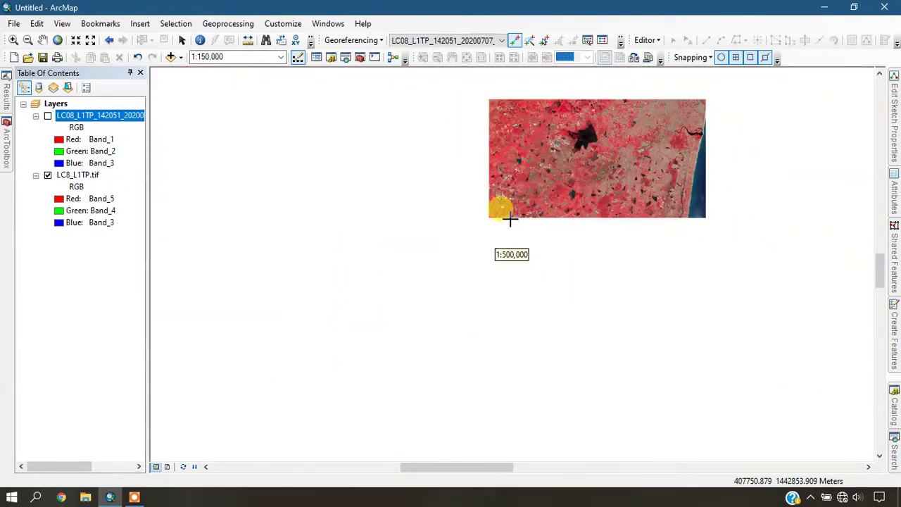
scroll(368, 195, "down", 2)
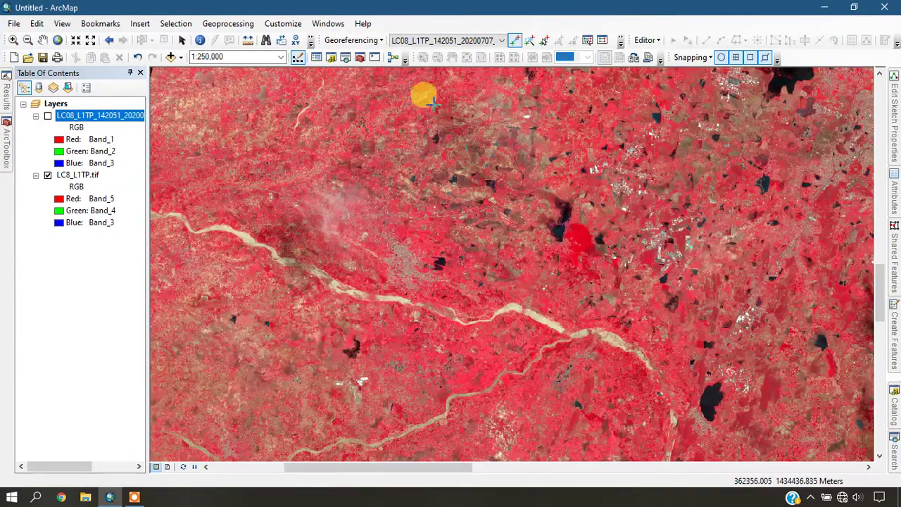
- Examine the southwestern river confluence and the airfield between the two rivers as possible locations for the fourth control point
scroll(425, 104, "up", 3)
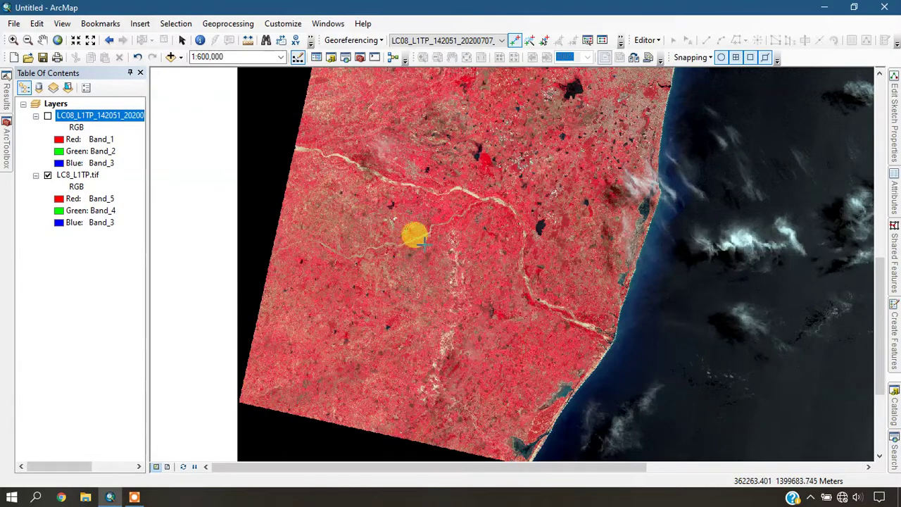
scroll(426, 213, "down", 3)
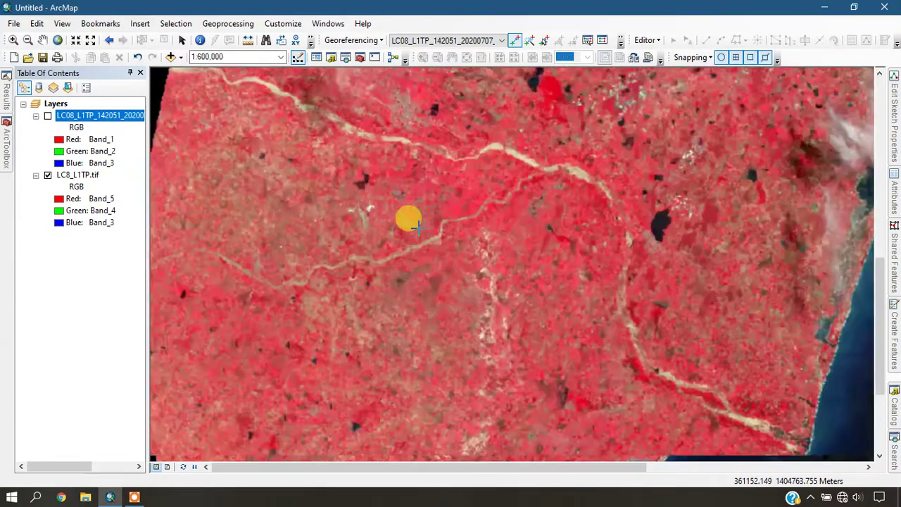
scroll(320, 176, "down", 3)
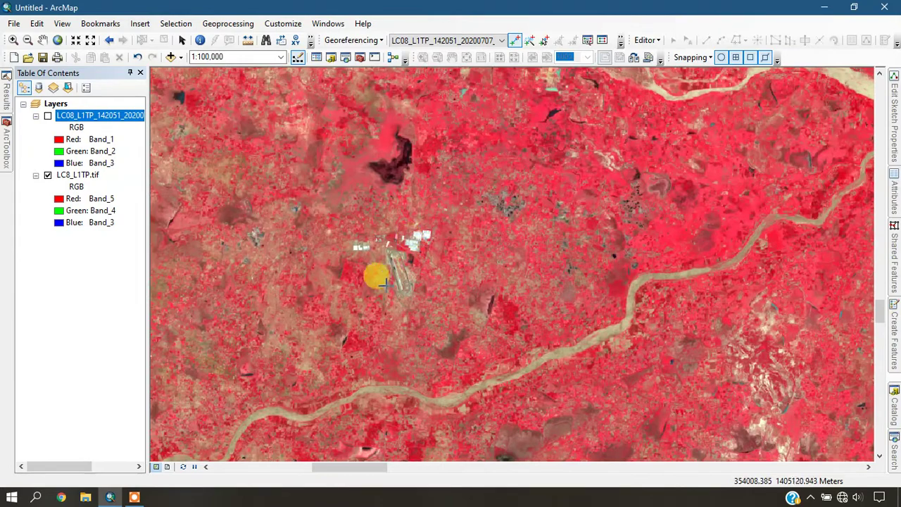
scroll(313, 255, "down", 2)
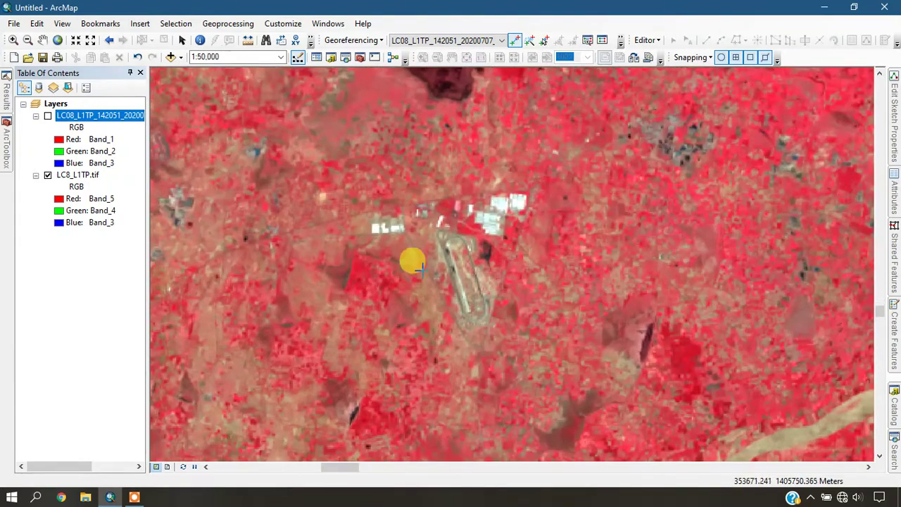
scroll(582, 130, "up", 1)
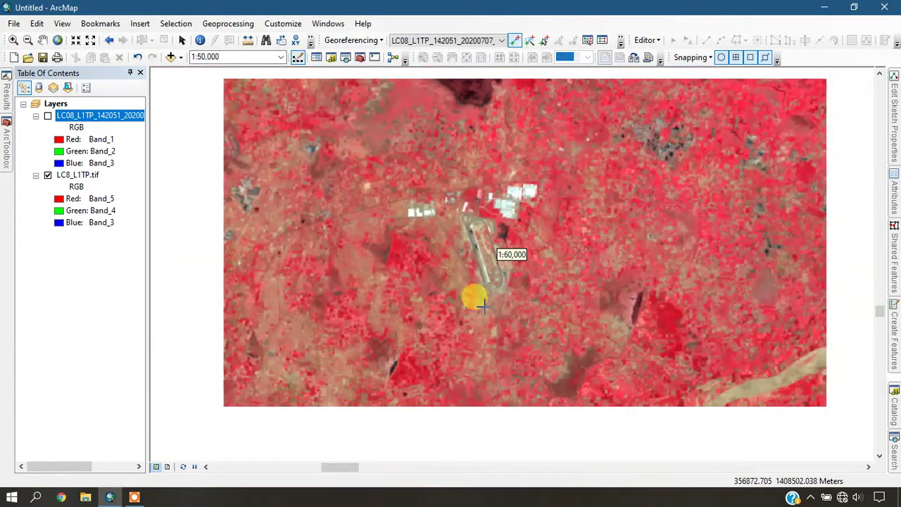
scroll(482, 299, "up", 4)
scroll(640, 239, "up", 1)
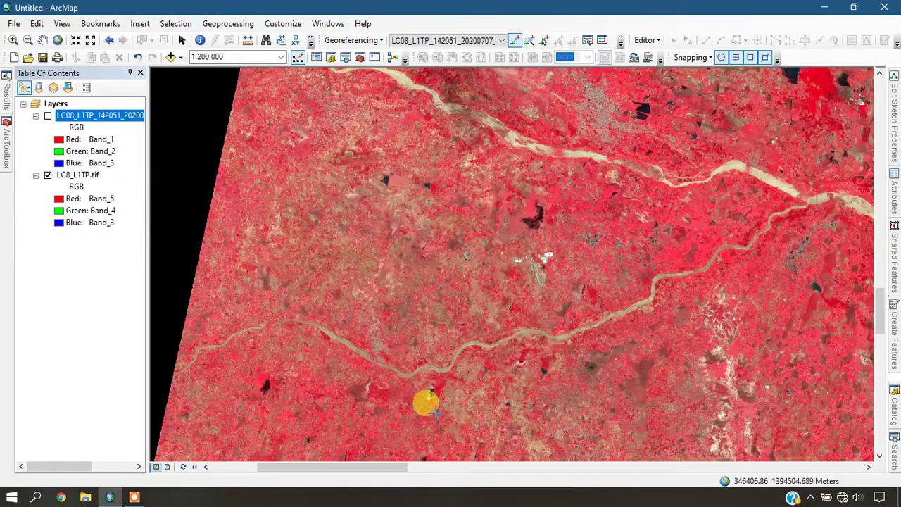
scroll(467, 261, "up", 3)
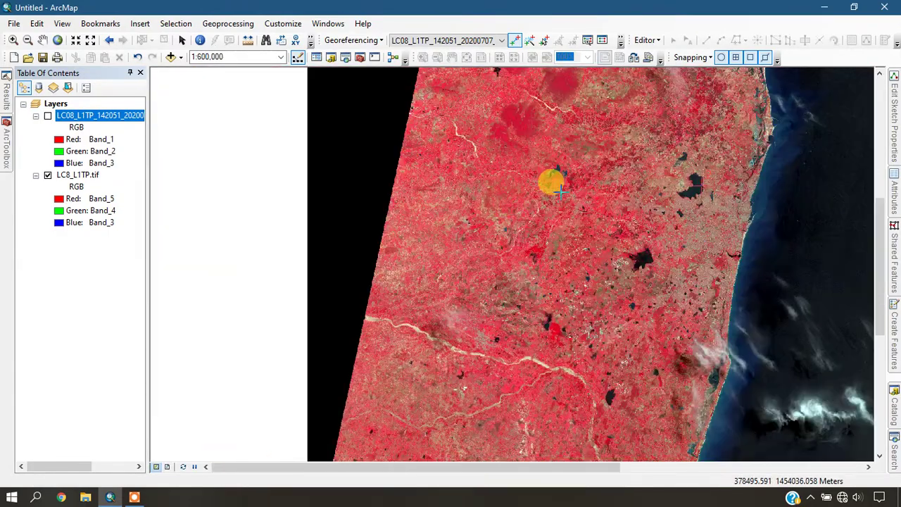
- Examine the towns, ponds and roads northwest of the dark central lake for a sharp fourth control point location
scroll(560, 191, "down", 3)
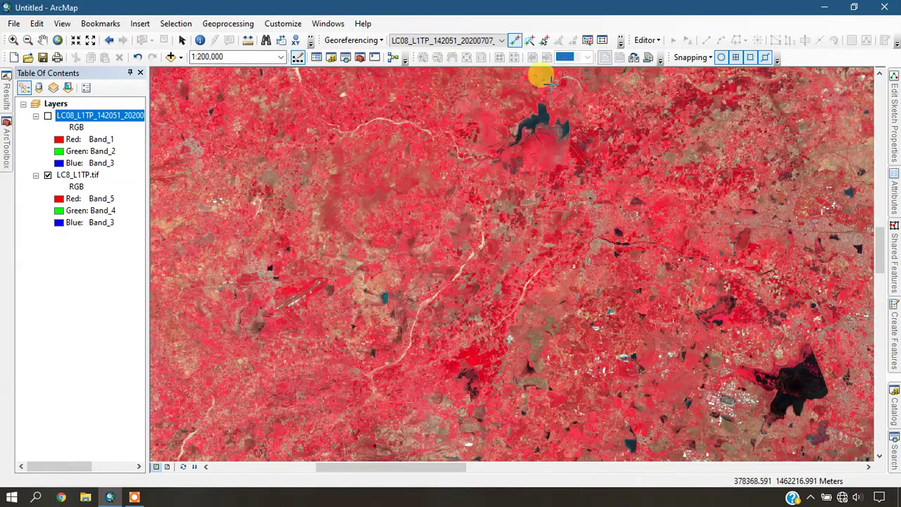
scroll(583, 140, "up", 1)
scroll(597, 157, "down", 1)
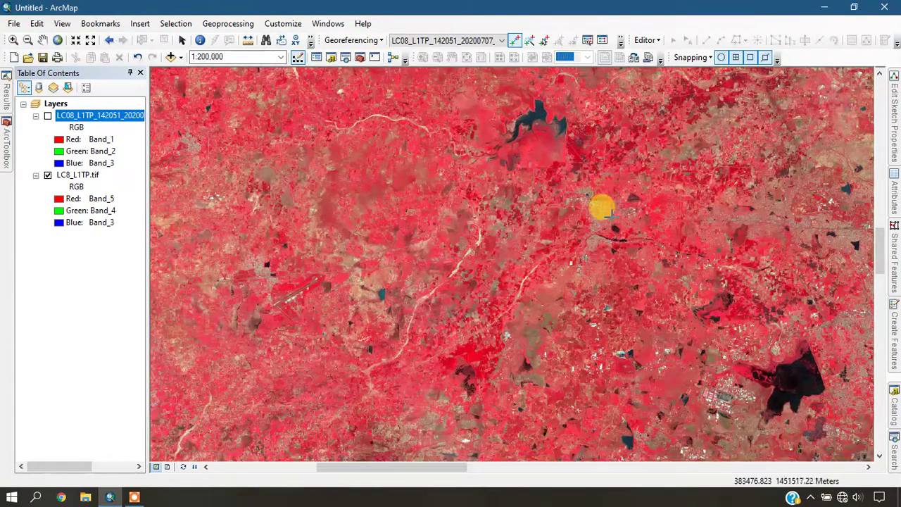
scroll(605, 207, "down", 3)
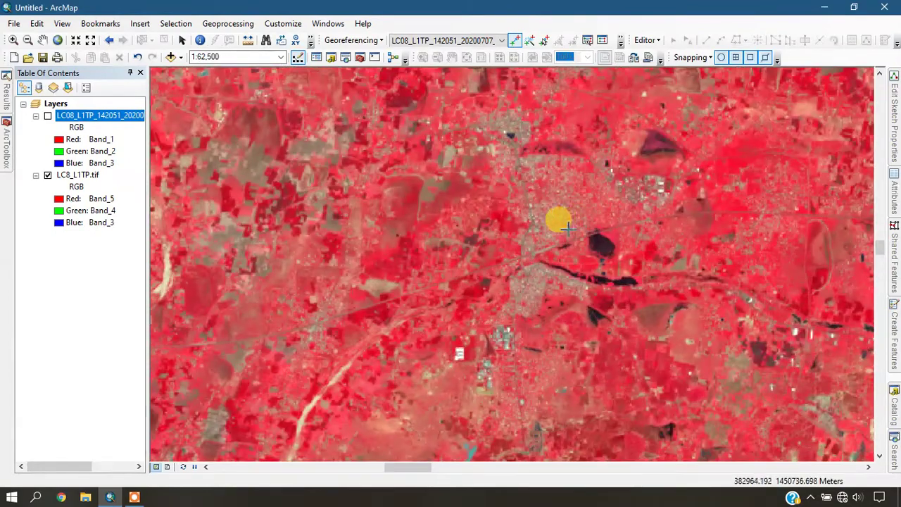
scroll(434, 83, "up", 2)
scroll(617, 176, "up", 1)
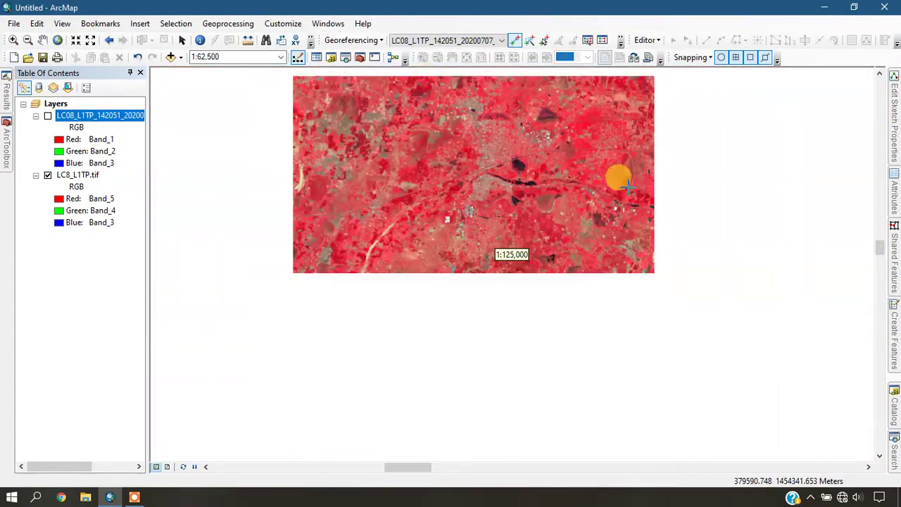
scroll(291, 242, "up", 1)
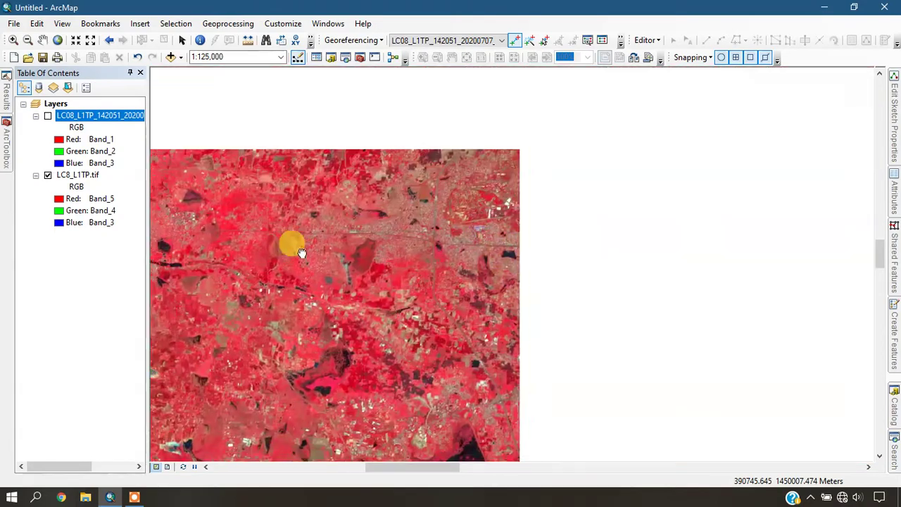
- Link the fourth control point at the north-south and east-west line crossing beside the small dark pond, showing the JPG, then hiding it for the reference
scroll(432, 243, "down", 1)
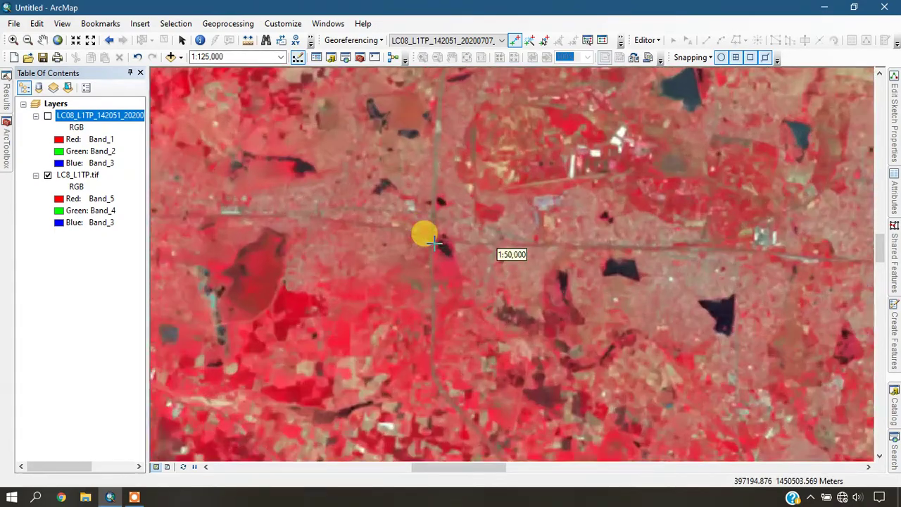
scroll(448, 244, "down", 1)
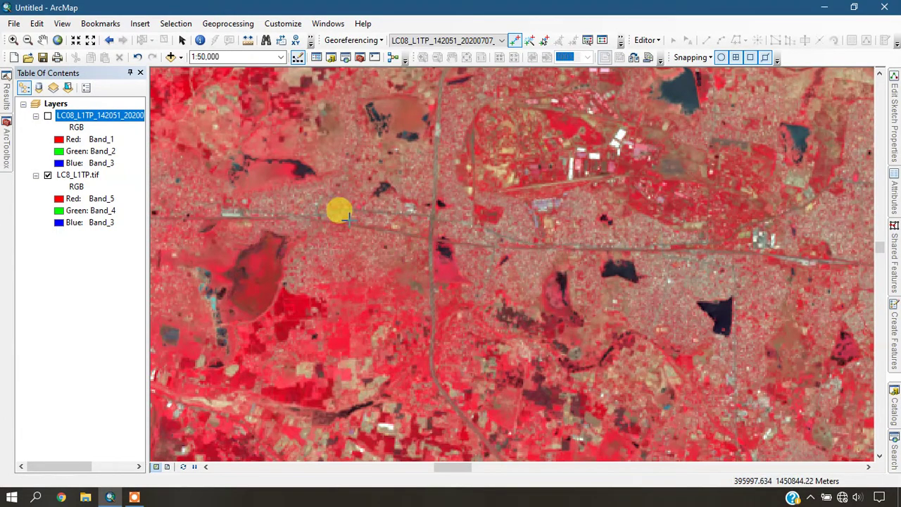
left_click(49, 117)
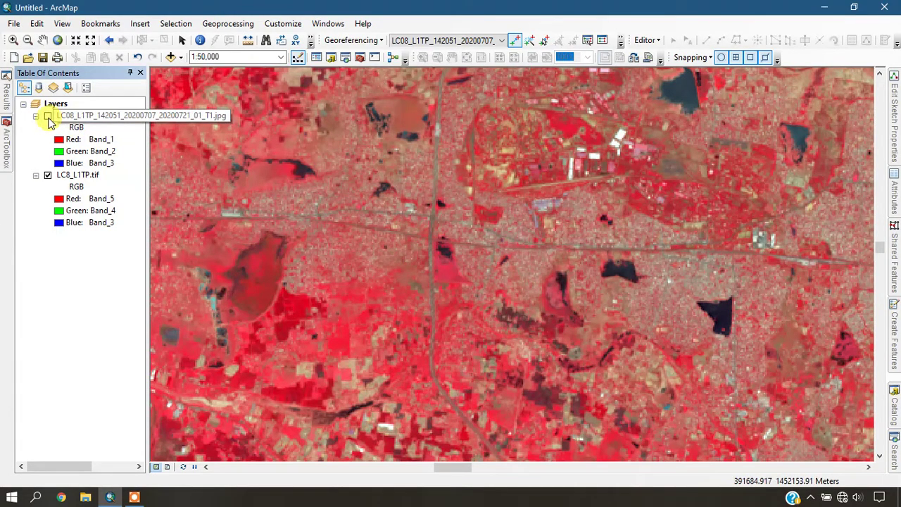
scroll(418, 239, "down", 1)
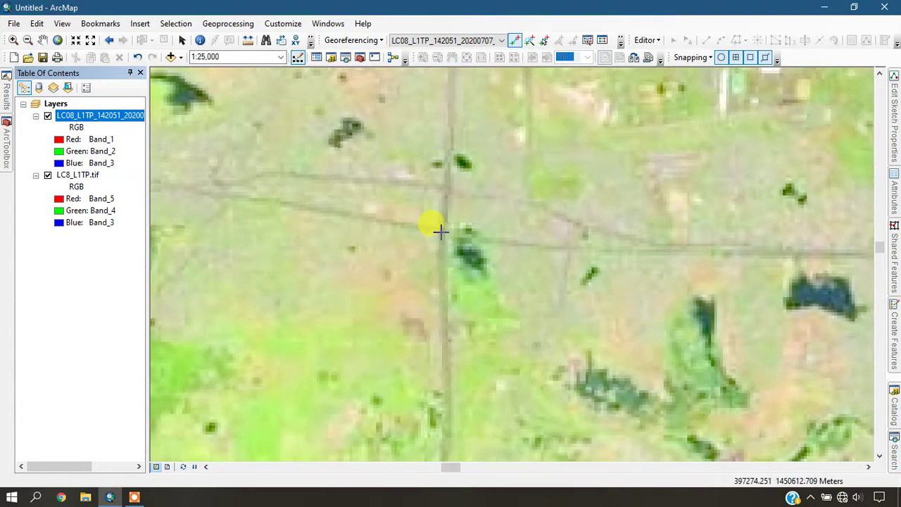
scroll(440, 230, "up", 1)
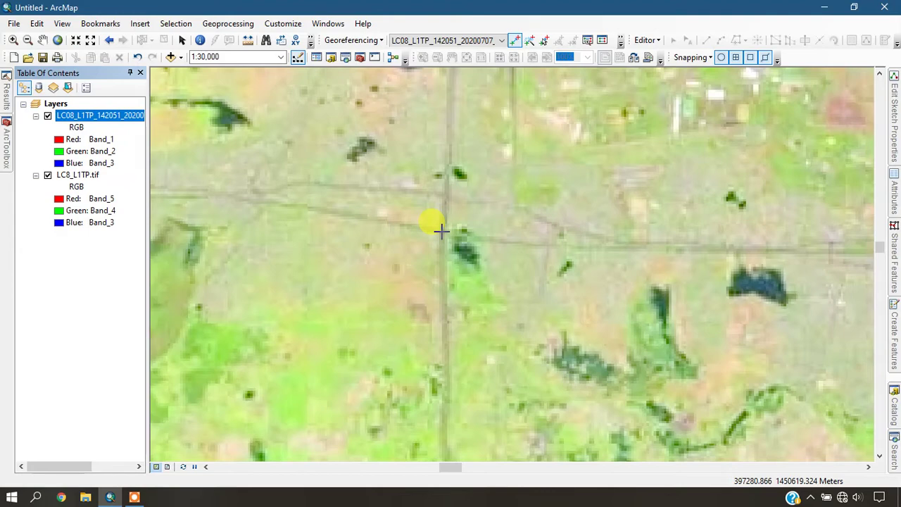
left_click(442, 230)
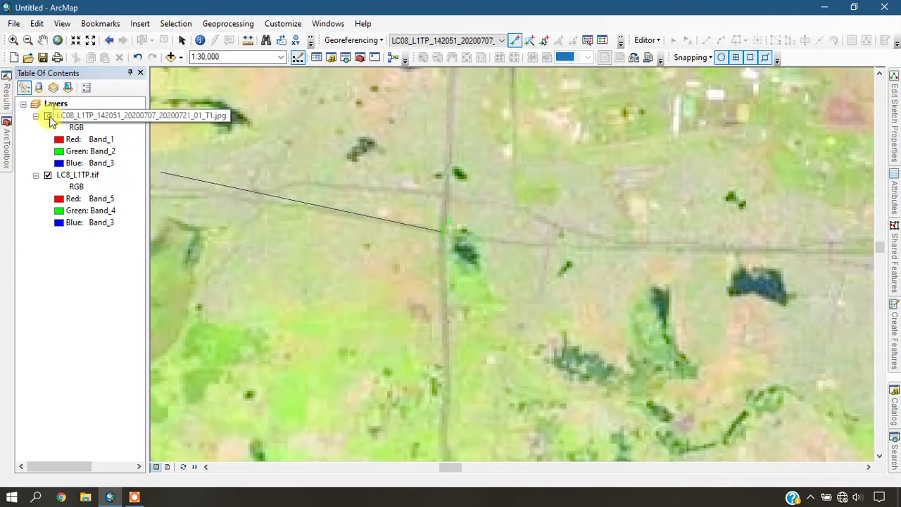
left_click(48, 116)
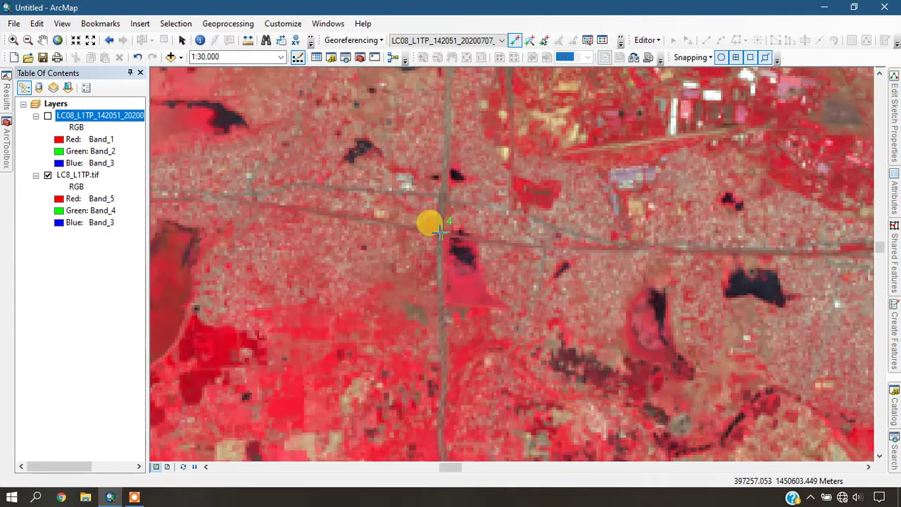
- Survey the whole reference scene, from the northern lagoon to the southern rivers, for an area suited to a fifth control point
scroll(353, 216, "up", 5)
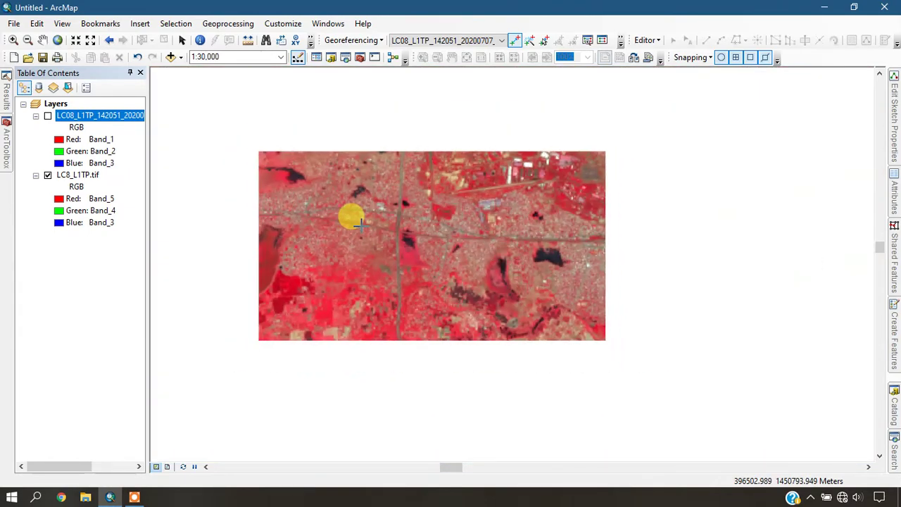
scroll(353, 215, "up", 2)
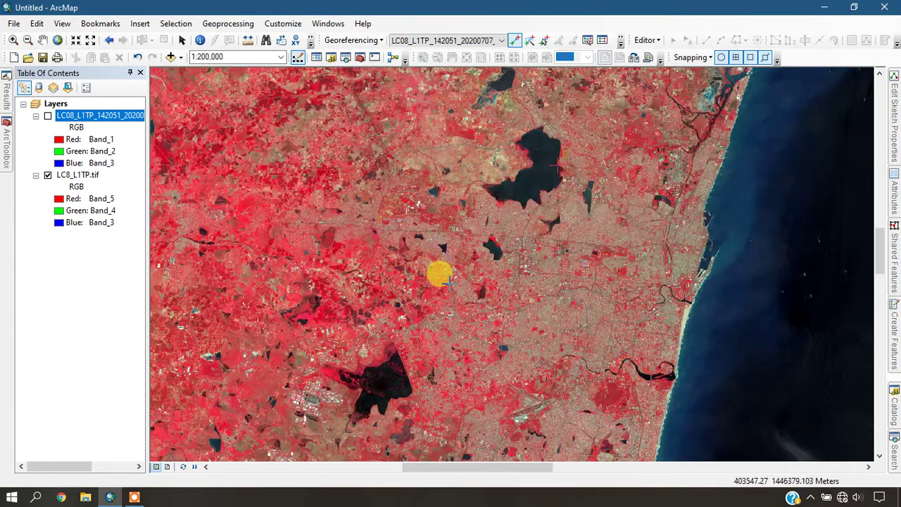
scroll(454, 316, "up", 4)
scroll(450, 314, "up", 1)
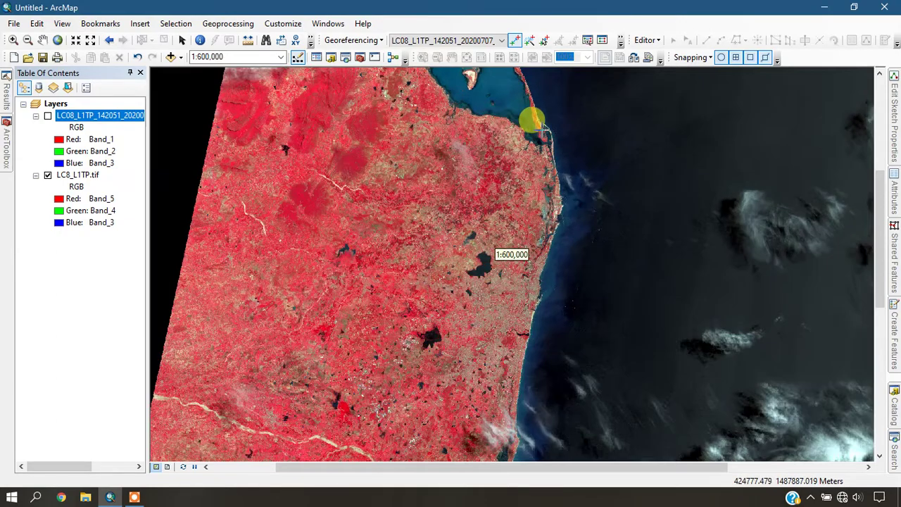
scroll(556, 88, "up", 1)
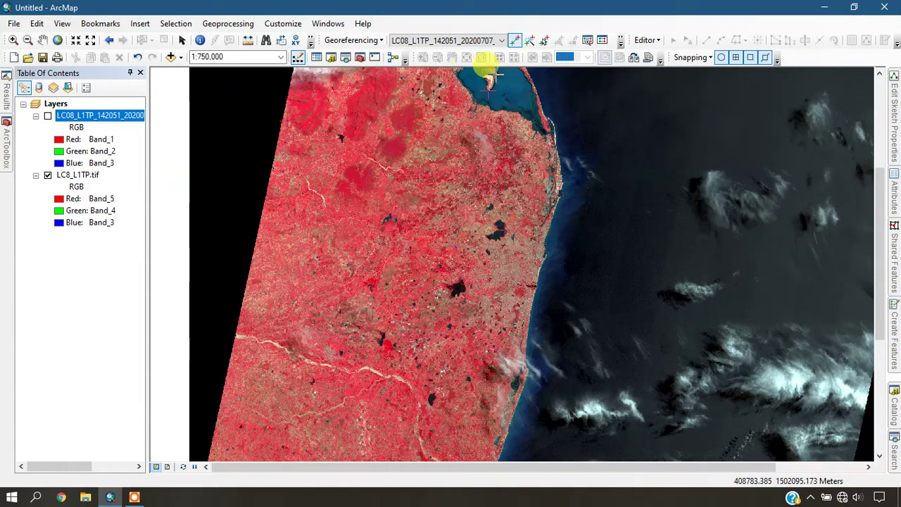
scroll(519, 71, "up", 2)
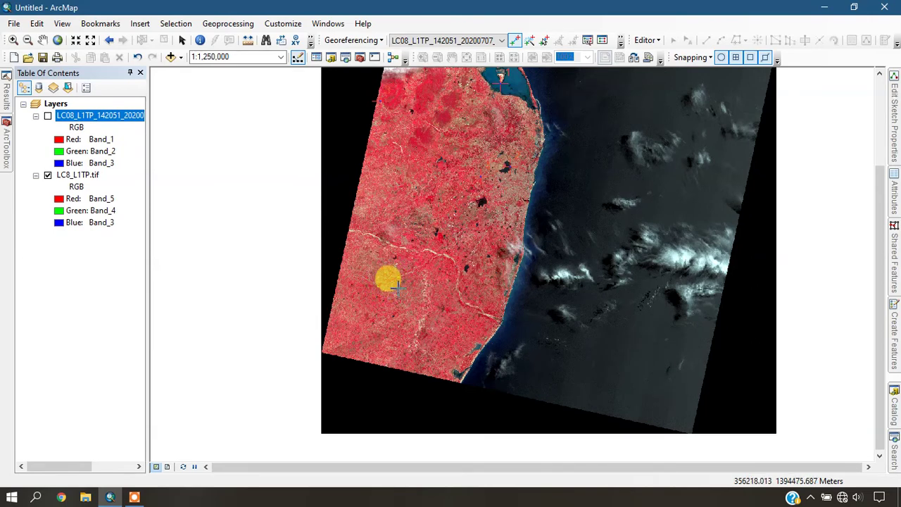
scroll(397, 260, "down", 2)
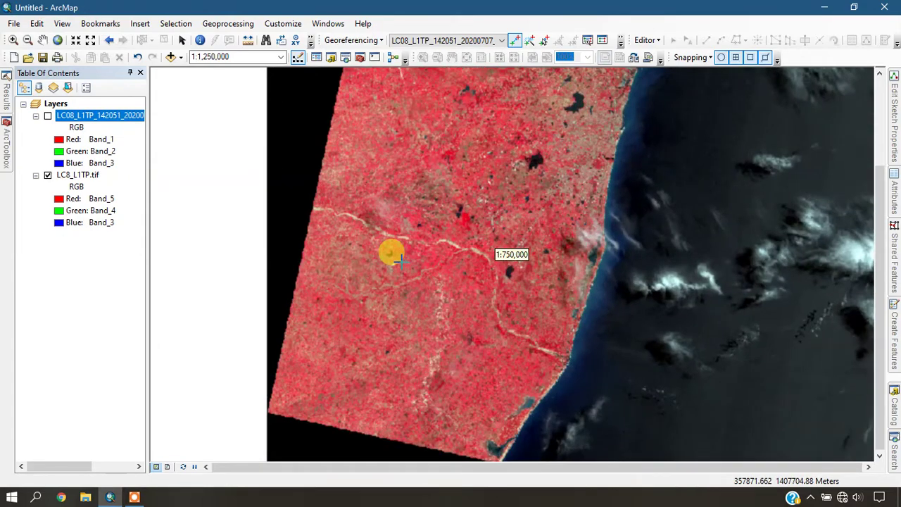
scroll(398, 260, "down", 1)
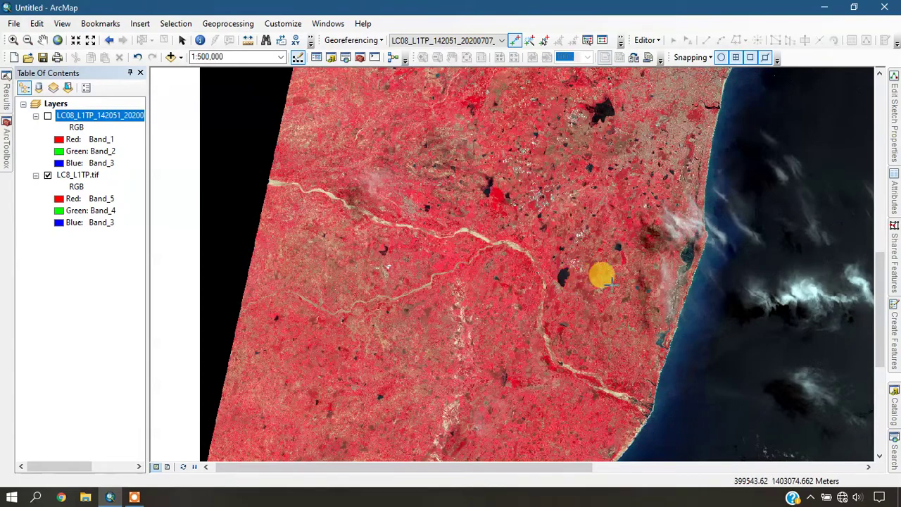
- Link the fifth control point at the southwest corner of the small dark pond northwest of the southern lake, from the JPG to the reference
scroll(613, 282, "down", 3)
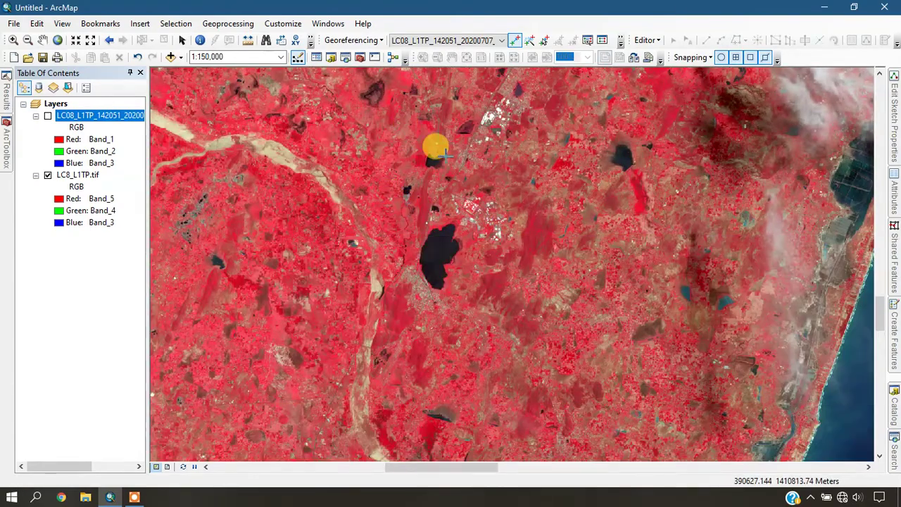
scroll(445, 155, "down", 2)
scroll(415, 143, "down", 1)
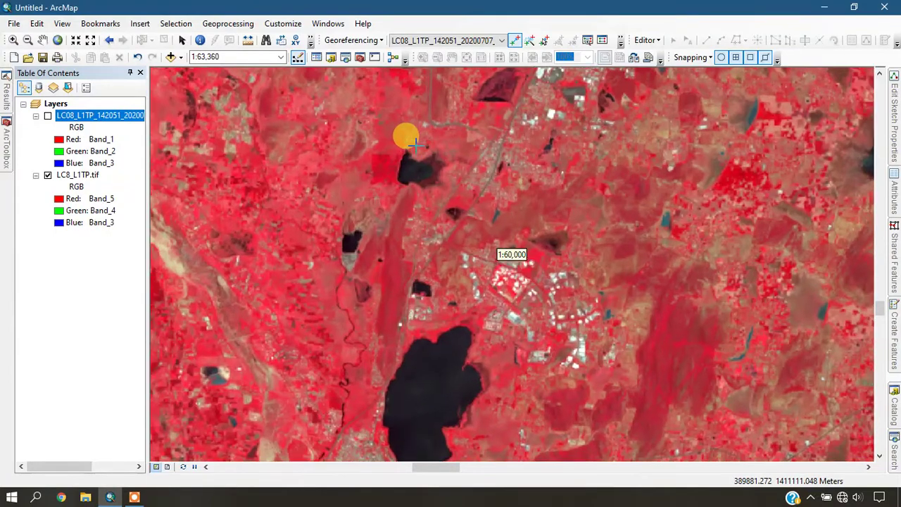
scroll(415, 143, "down", 1)
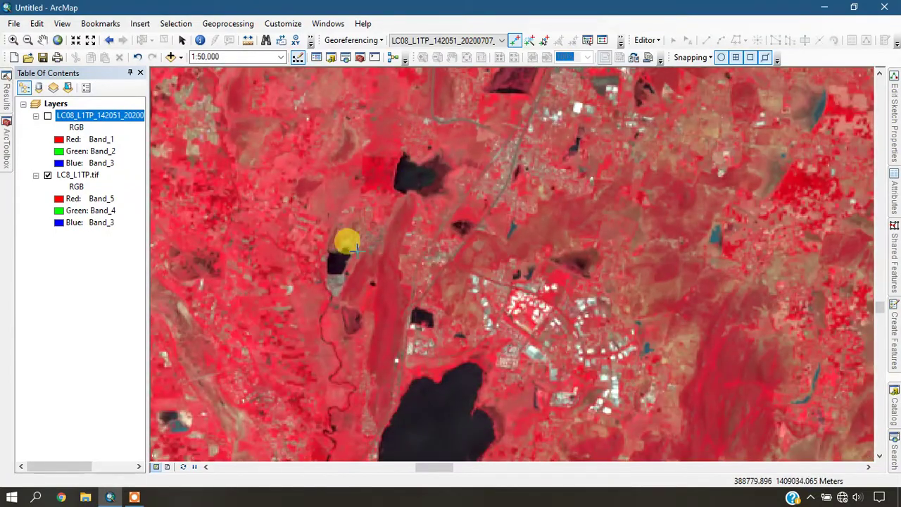
scroll(304, 279, "down", 3)
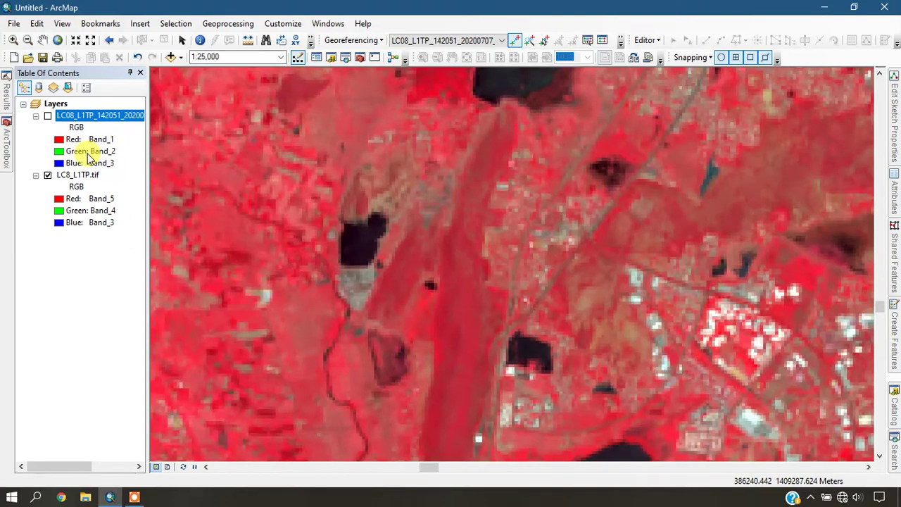
left_click(48, 117)
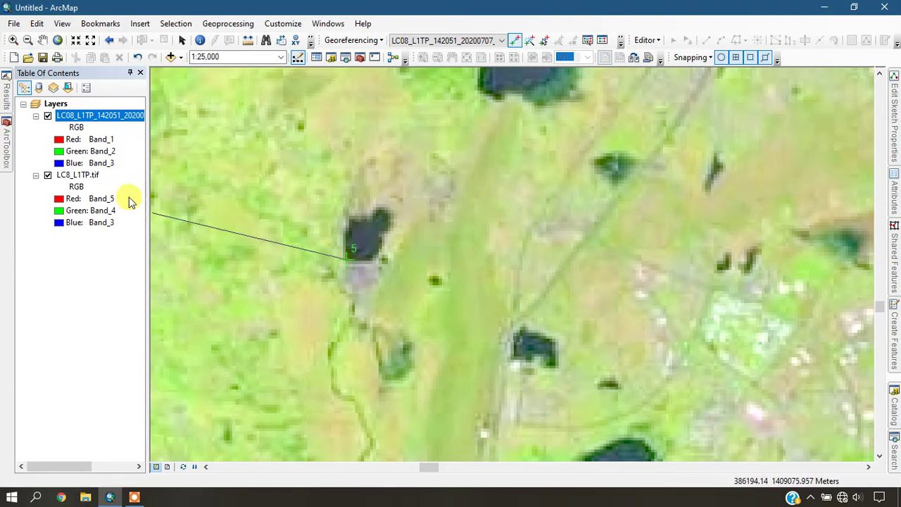
left_click(48, 115)
left_click(349, 261)
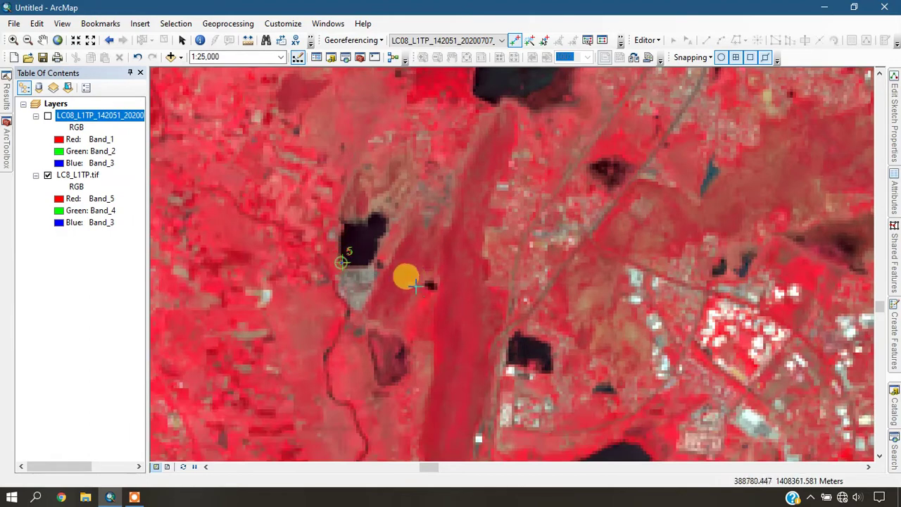
- Open Image Analysis, show the JPG layer again and activate the Swipe Layer tool for it over the wider scene
scroll(429, 254, "up", 2)
scroll(432, 255, "up", 3)
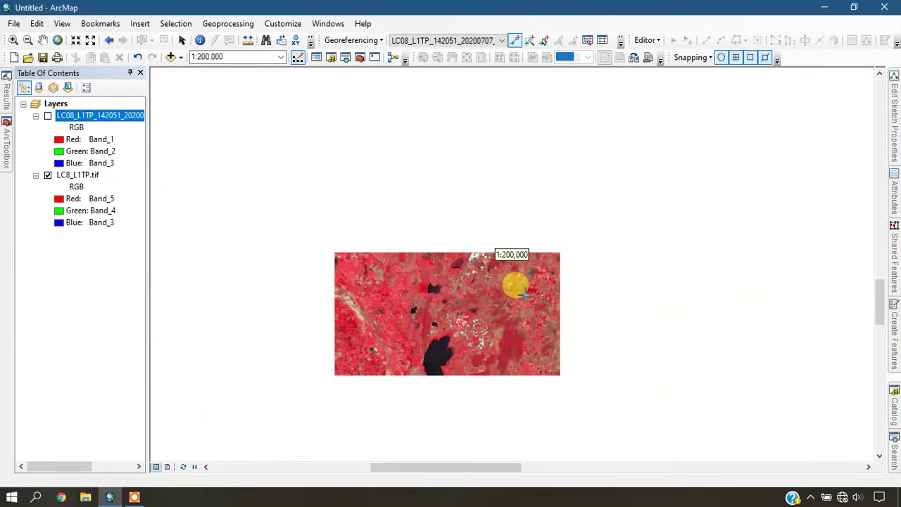
scroll(461, 324, "up", 3)
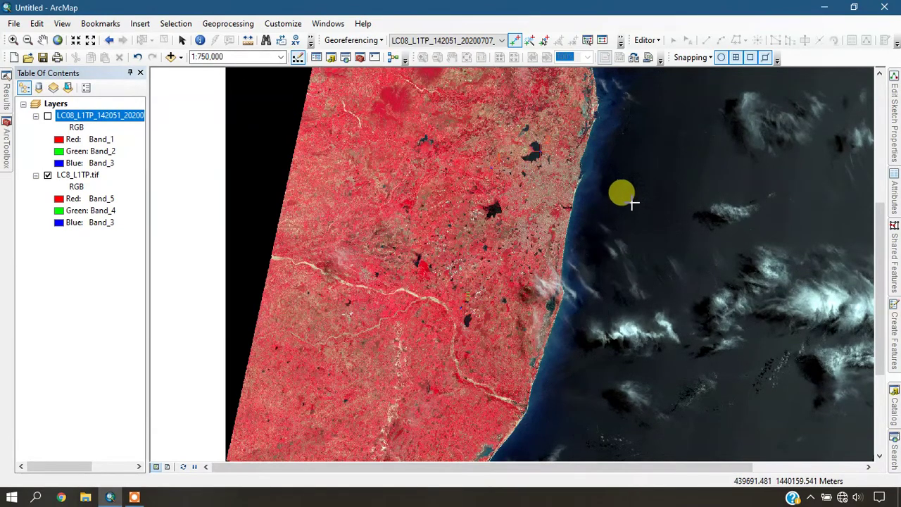
left_click(285, 24)
left_click(307, 26)
left_click(315, 25)
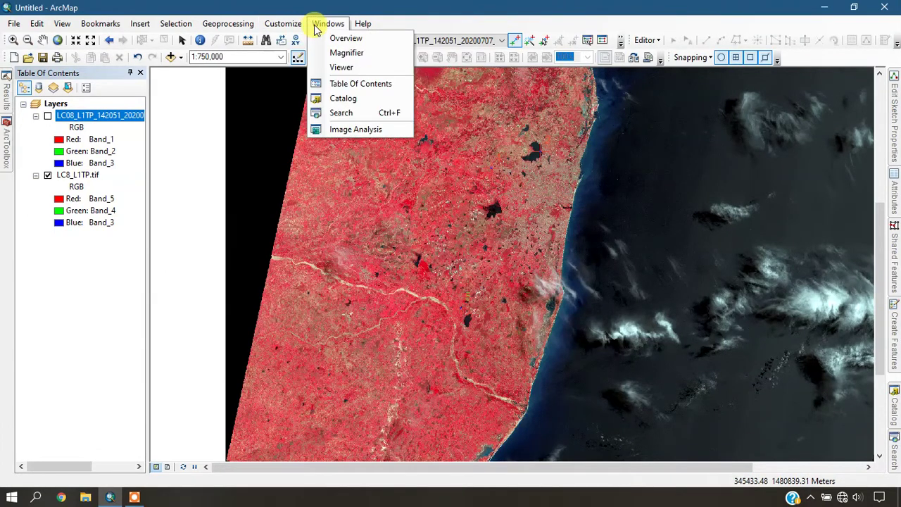
left_click(364, 131)
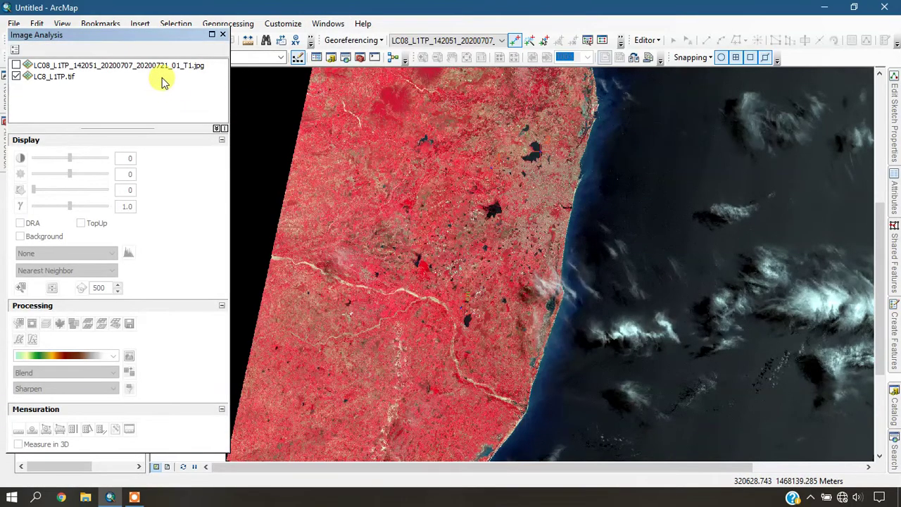
left_click(17, 66)
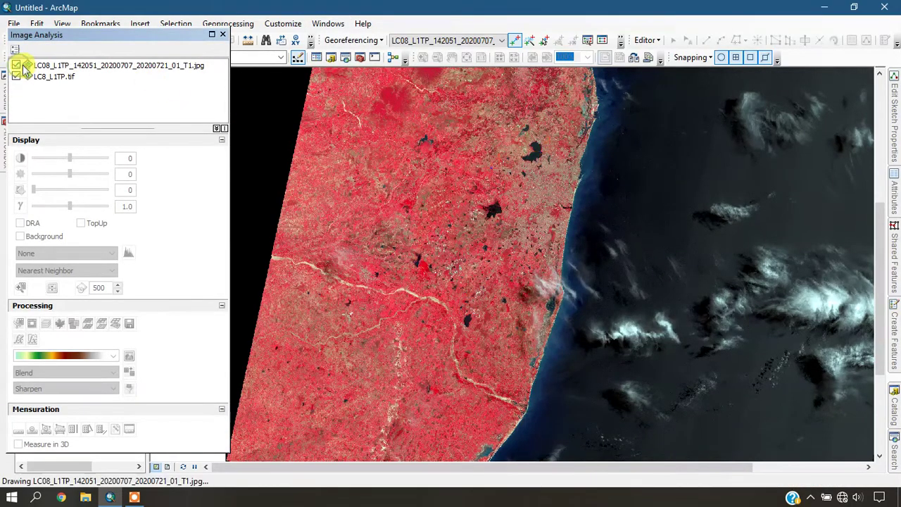
left_click(54, 64)
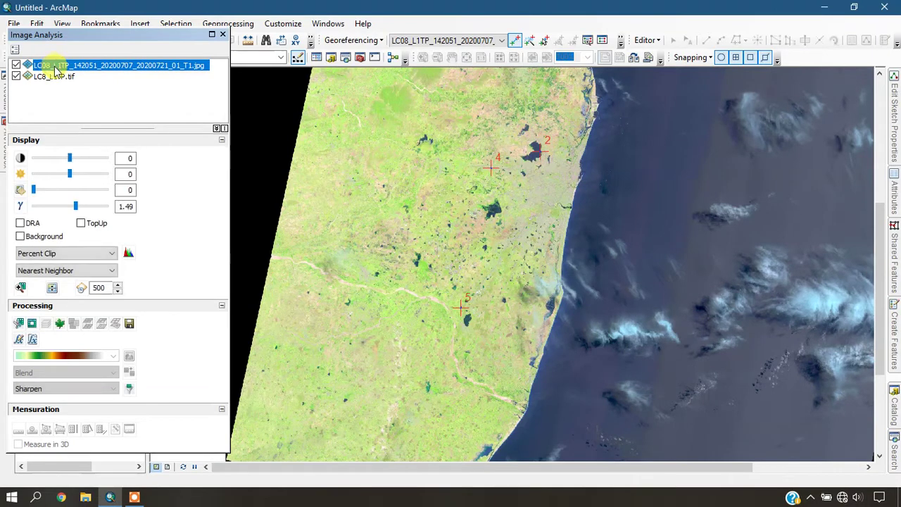
left_click(53, 288)
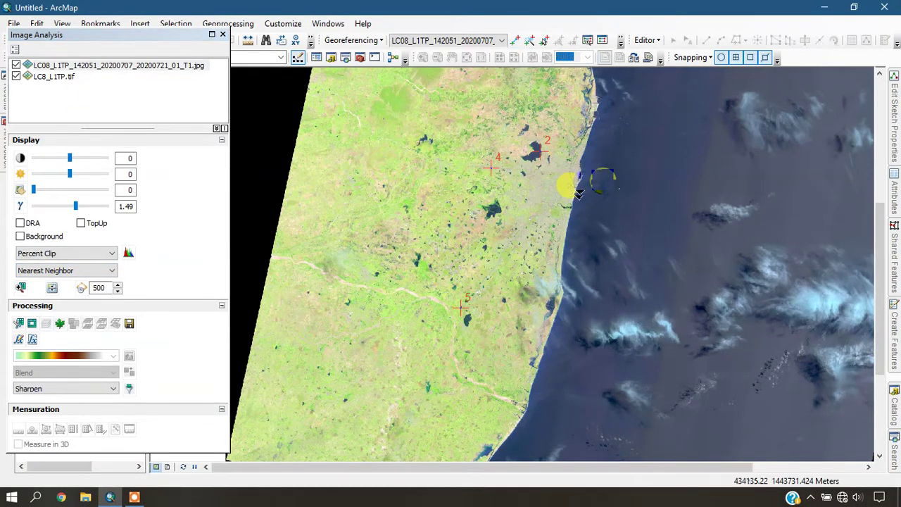
- Swipe the JPG over the reference along the coast and inland lakes to check their alignment, then close Image Analysis
left_click_drag(539, 202, 554, 167)
scroll(553, 176, "up", 2)
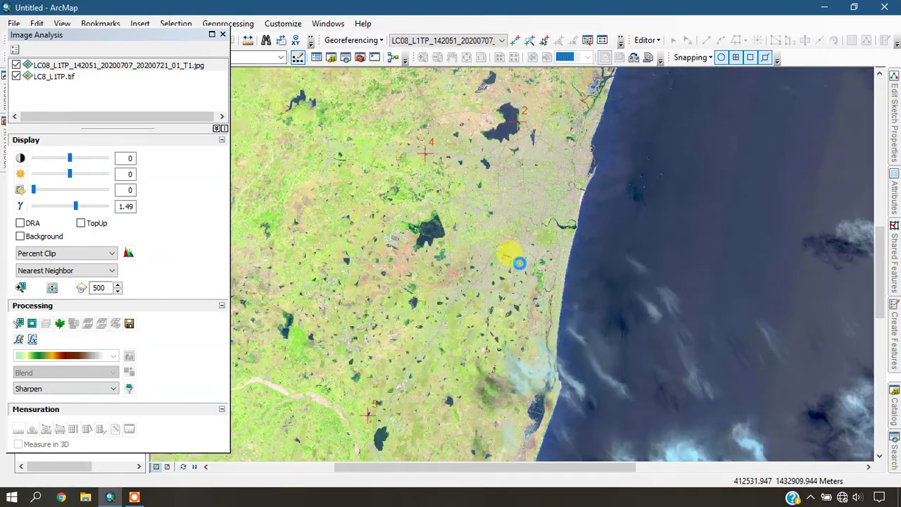
mouse_move(519, 262)
left_mouse_down()
mouse_move(513, 145)
mouse_move(532, 91)
mouse_move(537, 143)
mouse_move(517, 205)
mouse_move(500, 373)
mouse_move(502, 299)
mouse_move(544, 99)
mouse_move(534, 97)
left_mouse_up()
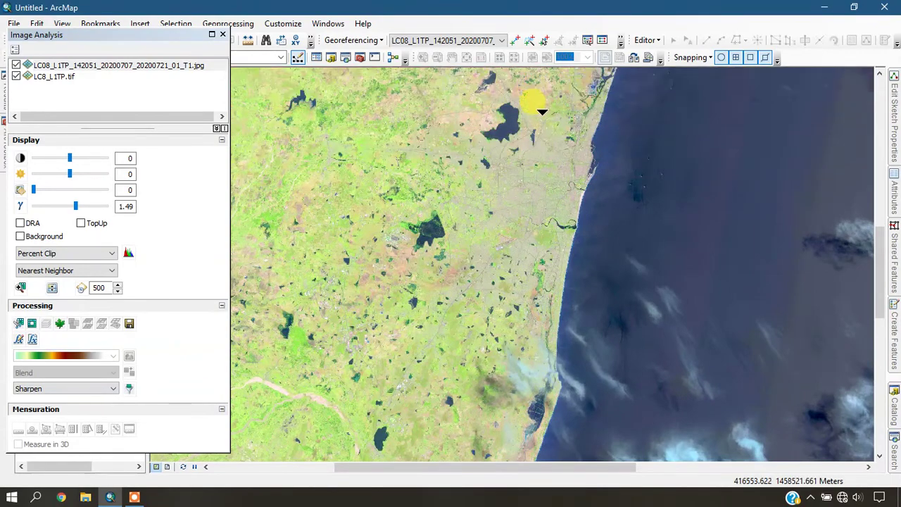
scroll(539, 147, "up", 2)
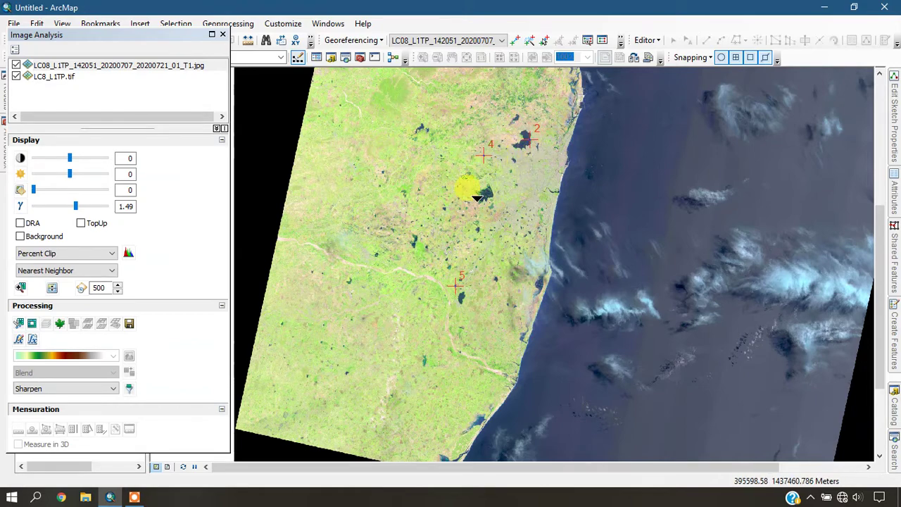
scroll(466, 348, "up", 1)
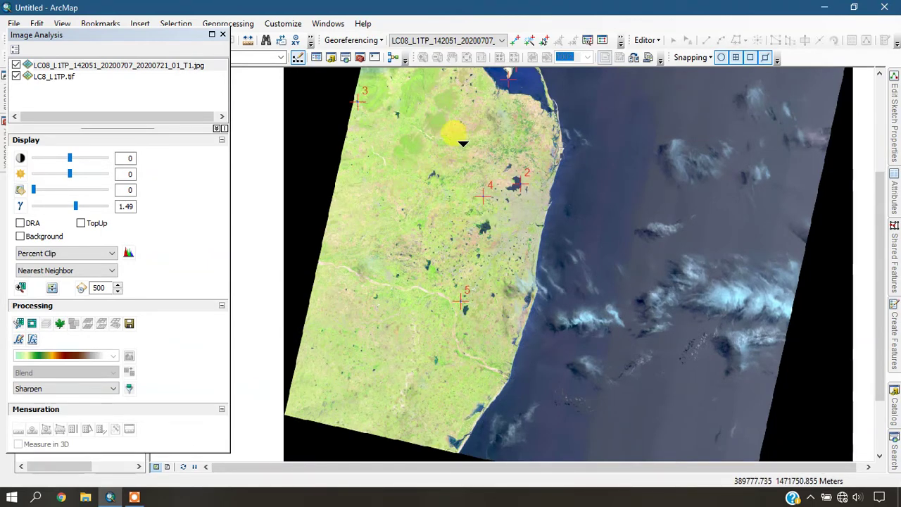
left_click(222, 33)
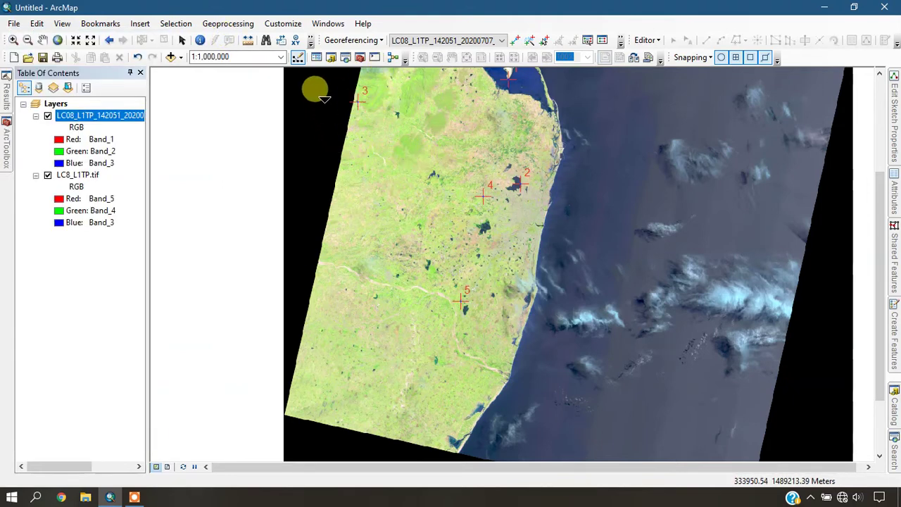
- Rectify the georeferenced JPG to G:\Geo\Data\Output in TIFF format, adding the prefix Ref_ to its default name
left_click(352, 41)
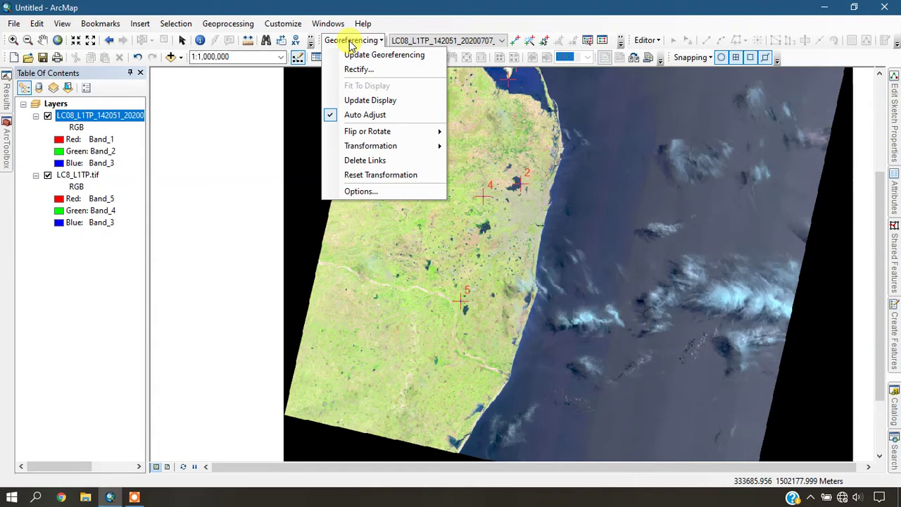
left_click(344, 69)
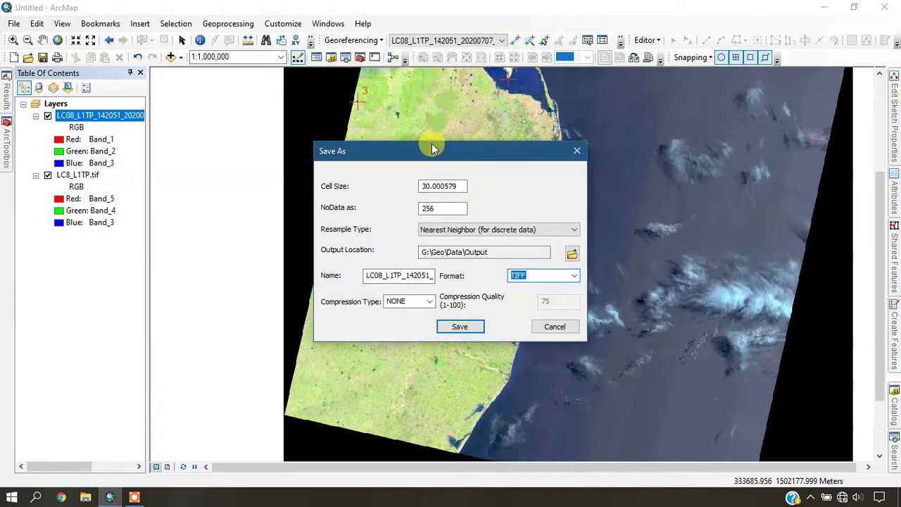
left_click_drag(446, 154, 431, 81)
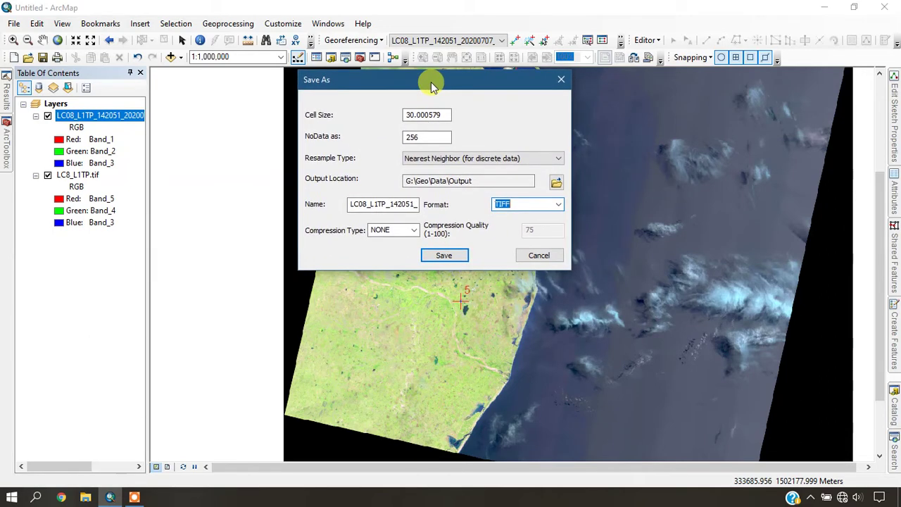
left_click(351, 205)
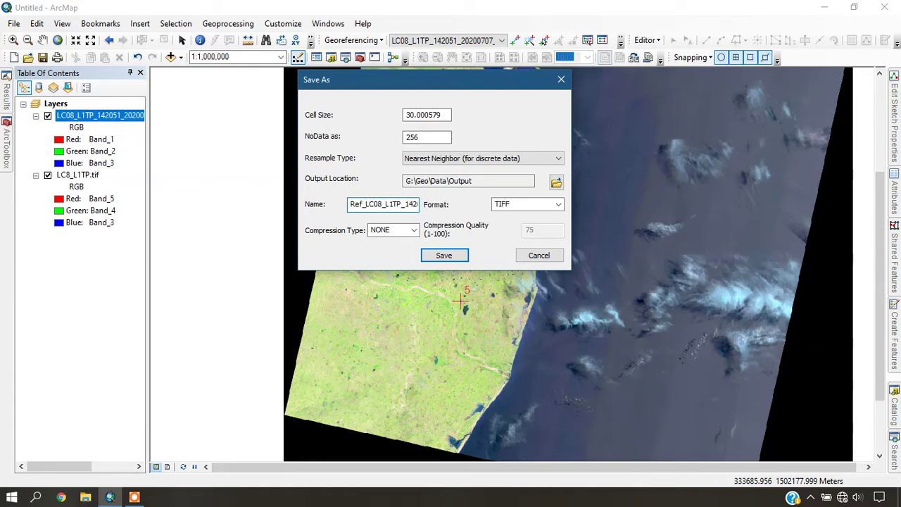
left_click(559, 204)
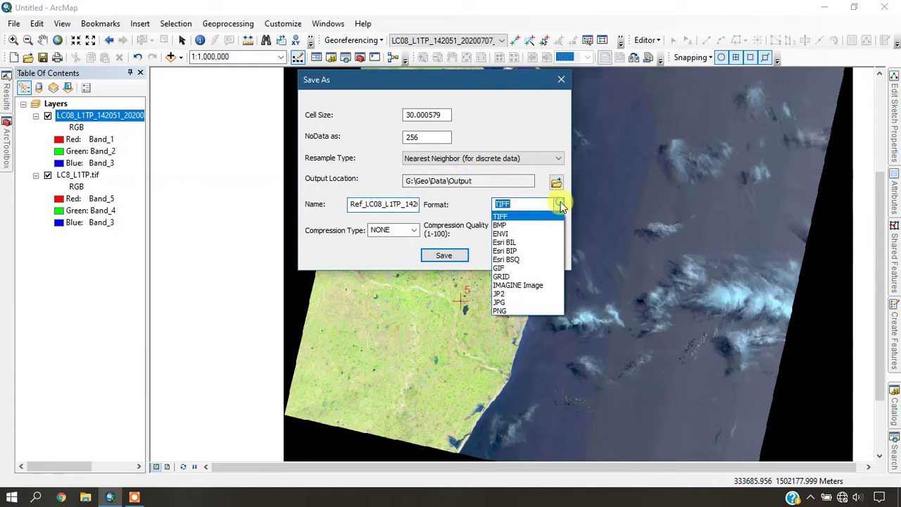
left_click(521, 217)
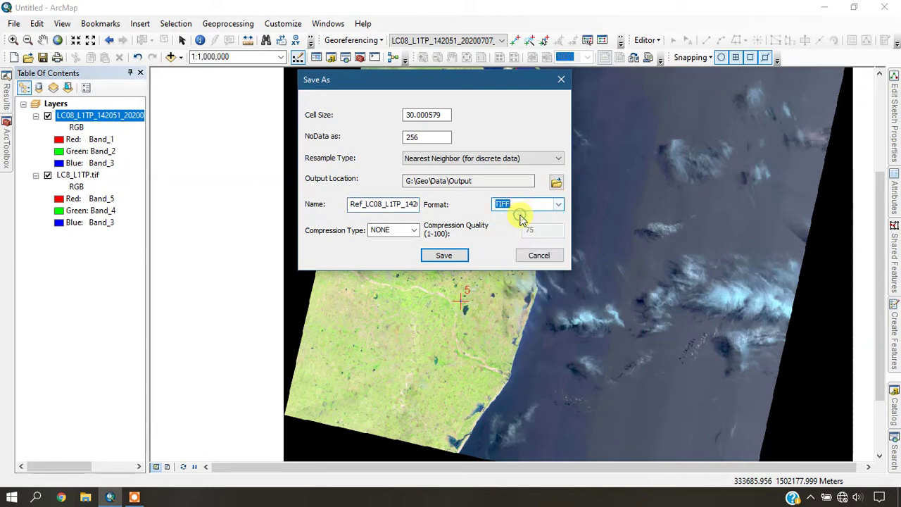
left_click(459, 258)
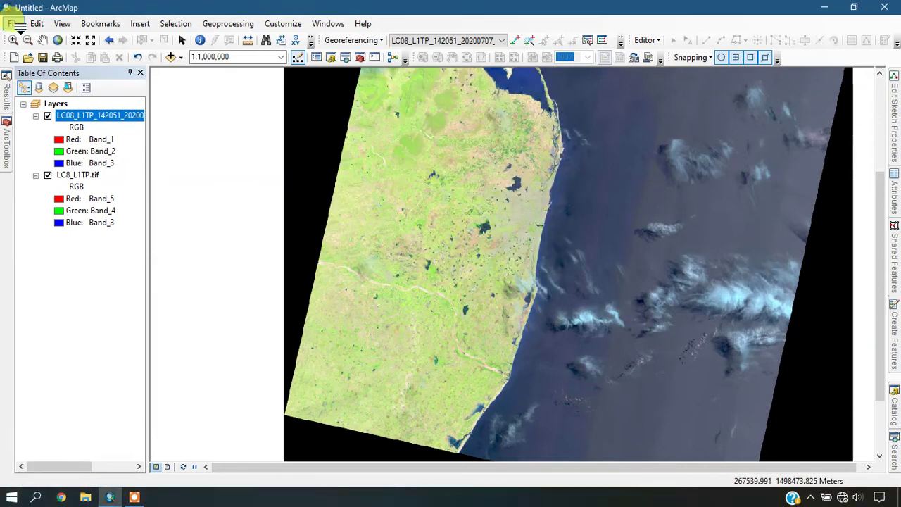
- Create a new map document from the Blank Map template
left_click(13, 24)
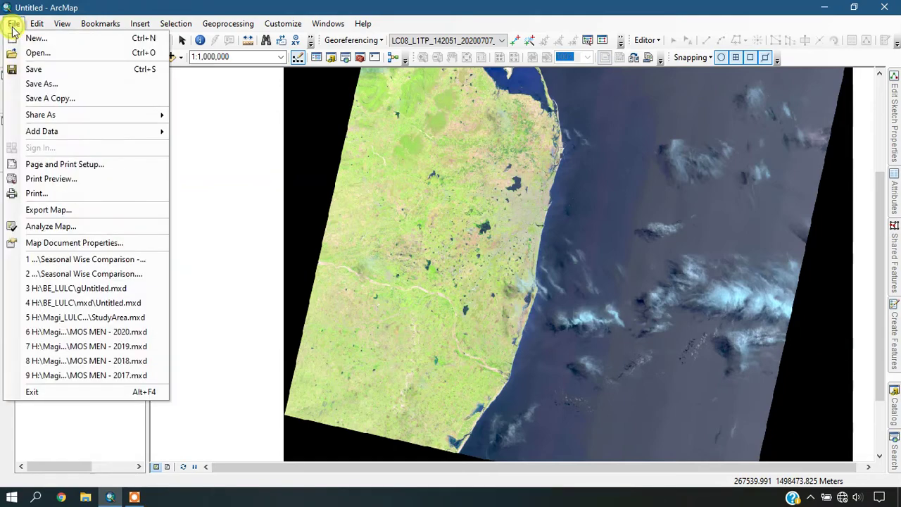
left_click(30, 39)
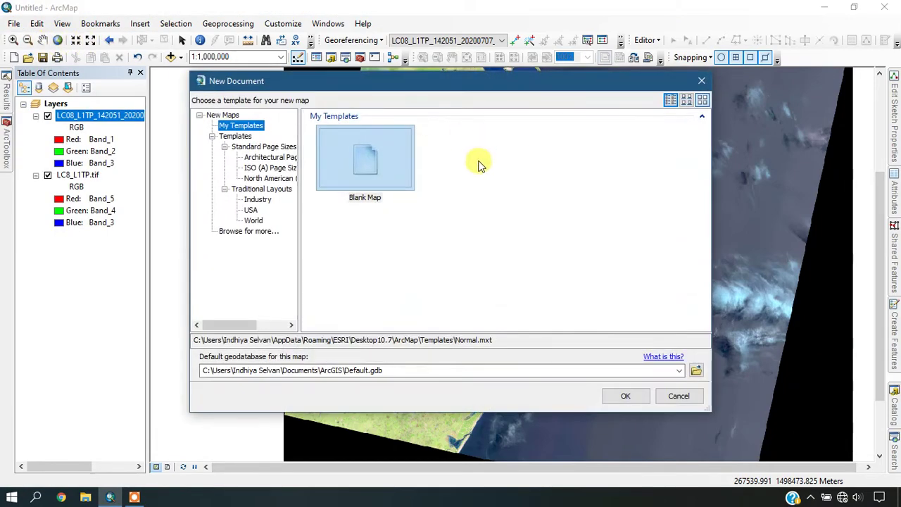
left_click(365, 161)
left_click(623, 396)
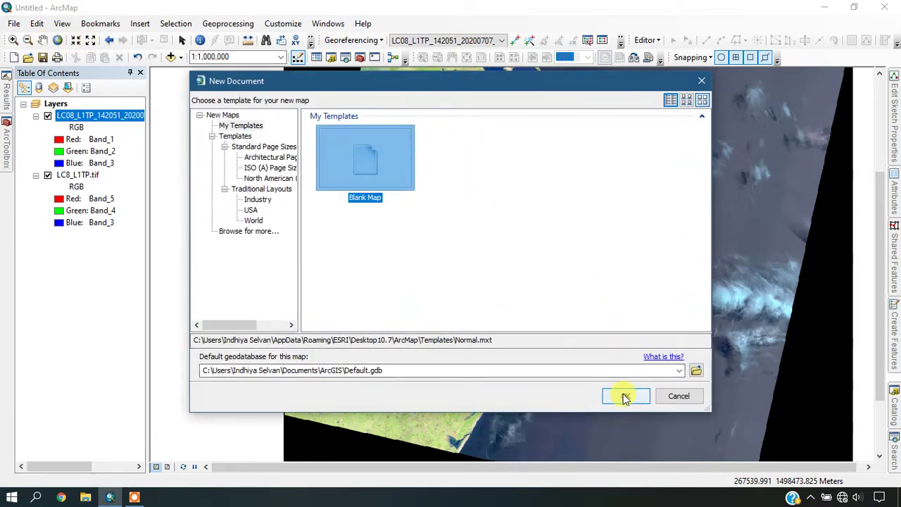
- Add the rectified raster Ref_LC08_L1TP_142051_20200707_20200721_01_T11.tif from the Output folder to the new blank map
left_click(454, 278)
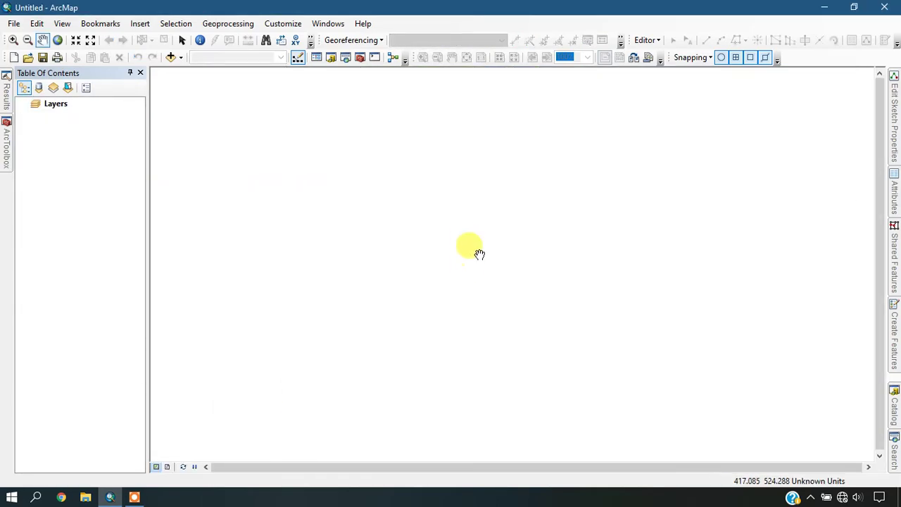
left_click(180, 57)
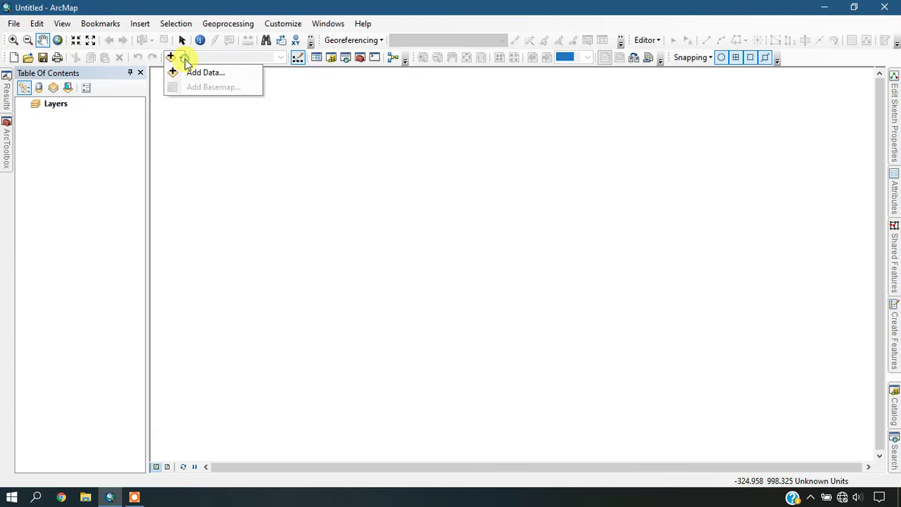
left_click(198, 72)
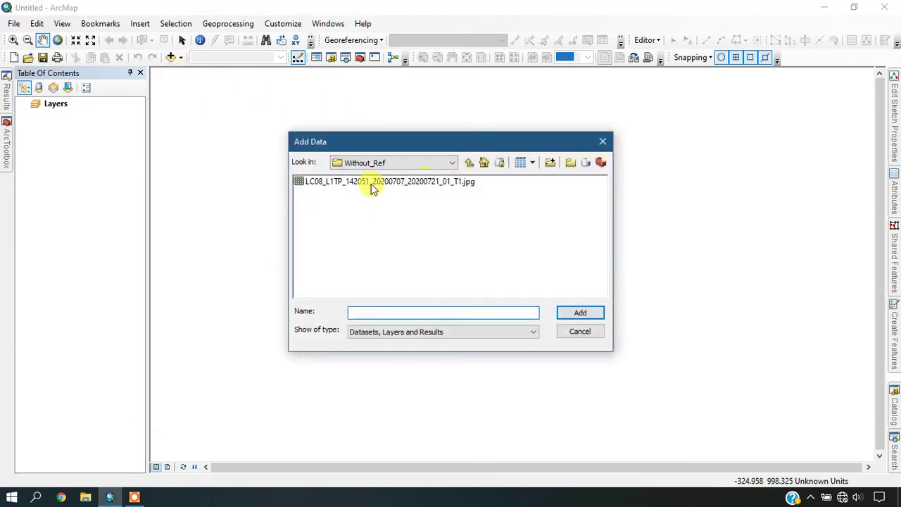
left_click(468, 163)
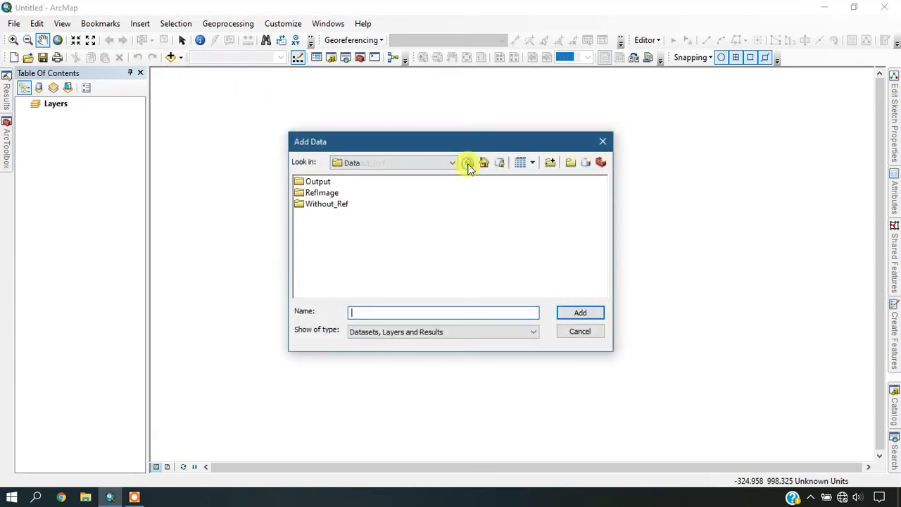
double_click(327, 182)
left_click(326, 182)
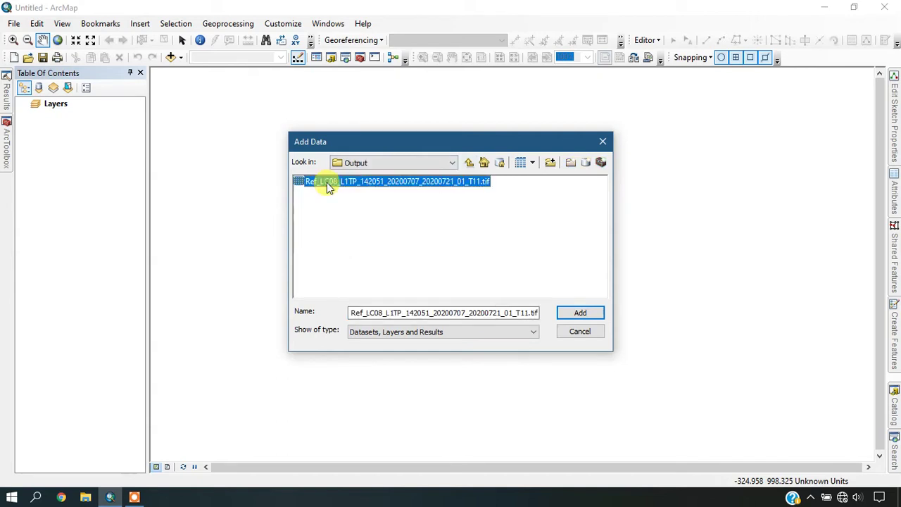
left_click(583, 313)
- Add the reference image LC8_L1TP.tif from the RefImage folder to the map above the rectified raster
scroll(533, 223, "down", 2)
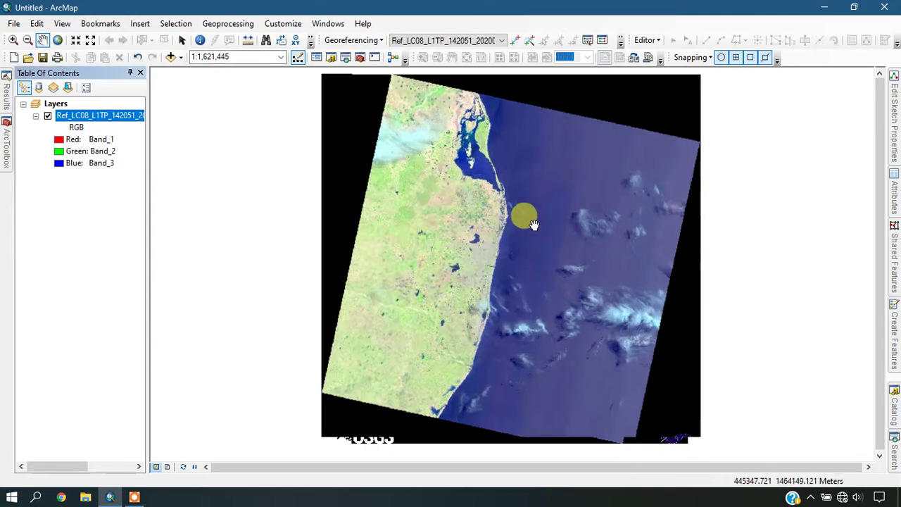
scroll(436, 331, "down", 1)
scroll(437, 331, "down", 1)
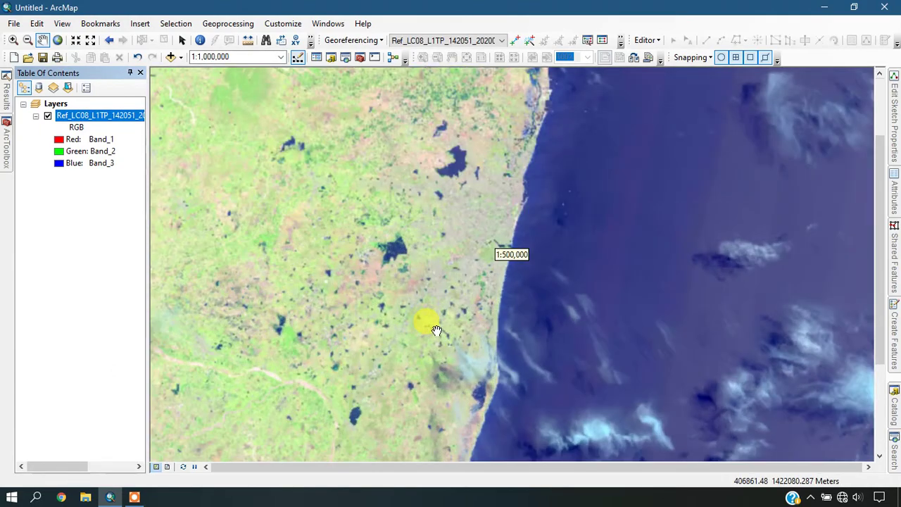
scroll(517, 192, "up", 1)
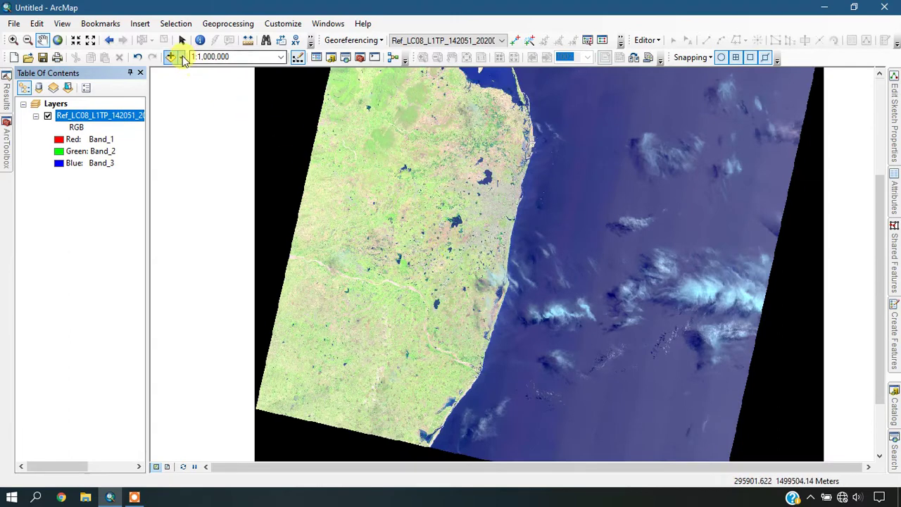
left_click(182, 58)
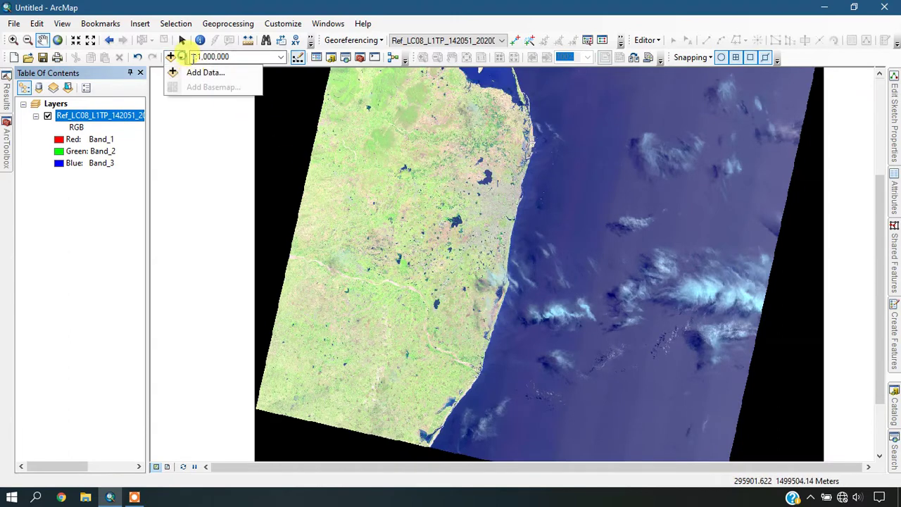
left_click(195, 73)
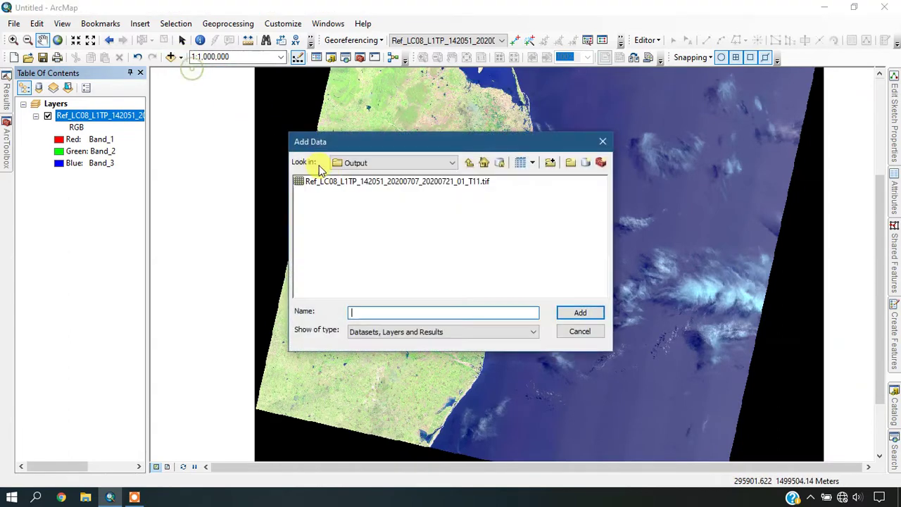
left_click(474, 164)
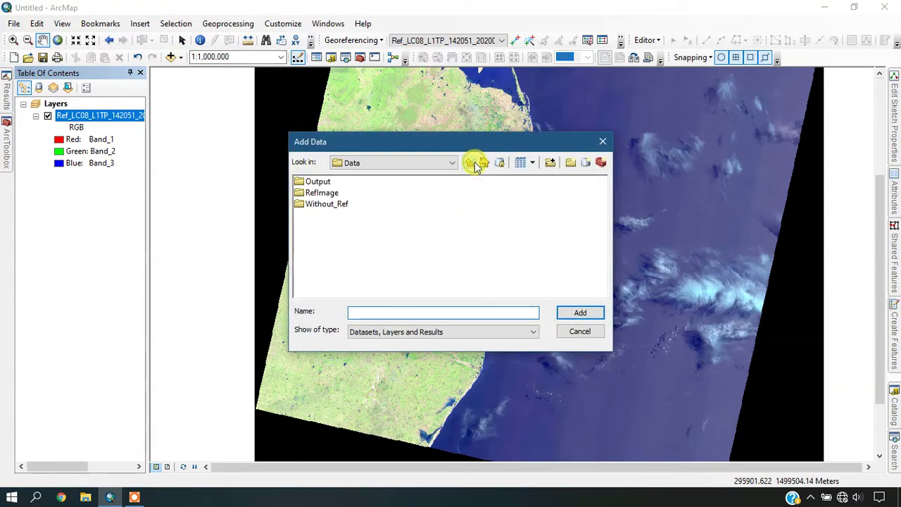
double_click(325, 196)
left_click(329, 183)
left_click(595, 311)
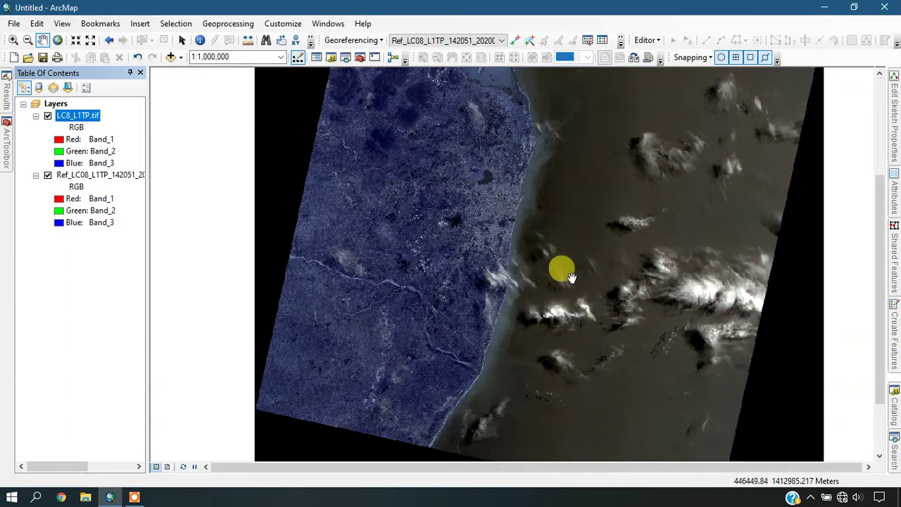
- Set the LC8_L1TP.tif band combination to Band_5 for red, Band_3 for green and Band_2 for blue
left_click(65, 141)
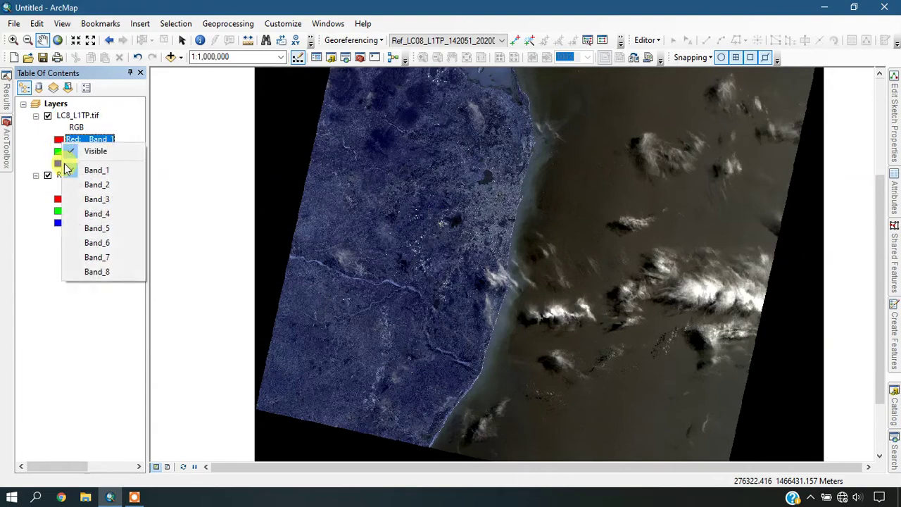
left_click(76, 229)
left_click(65, 152)
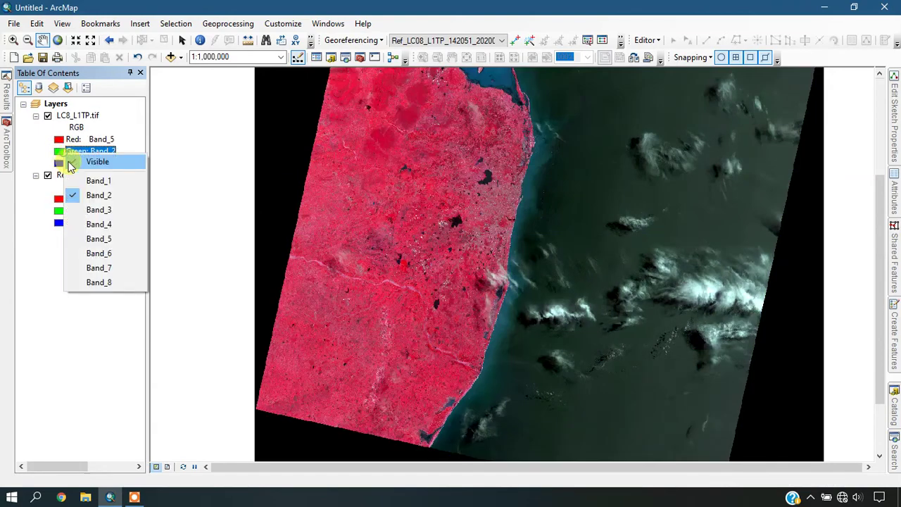
left_click(76, 205)
left_click(64, 163)
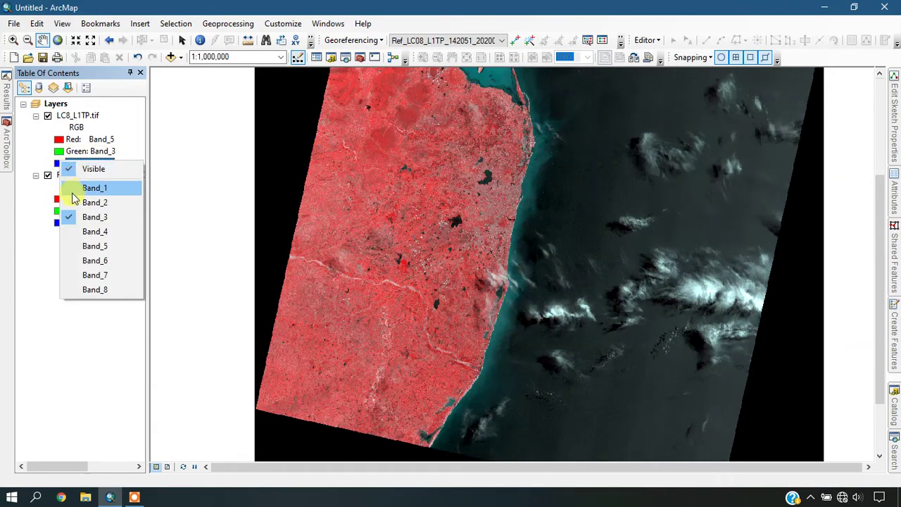
left_click(73, 203)
- Toggle LC8_L1TP.tif off and on over the rectified raster to compare their alignment along the coast and inland lakes
scroll(505, 192, "down", 3)
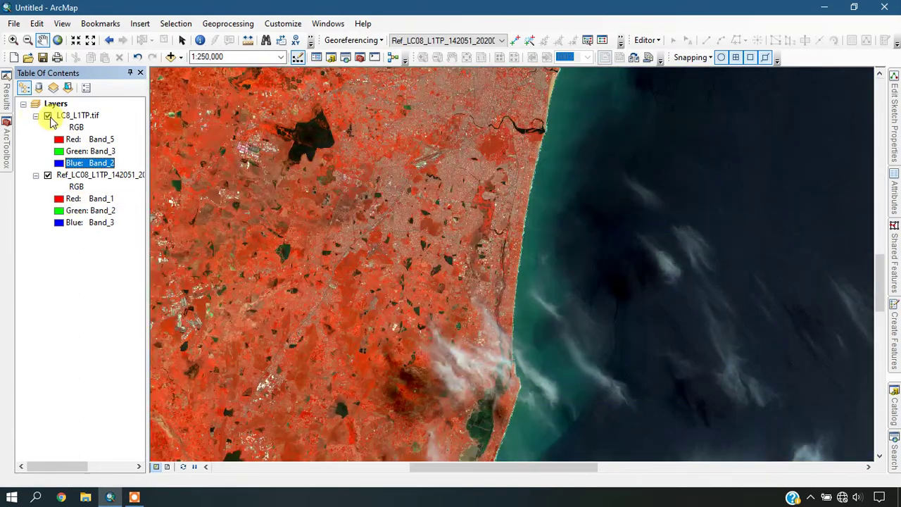
left_click(49, 117)
left_click(49, 117)
left_click(50, 117)
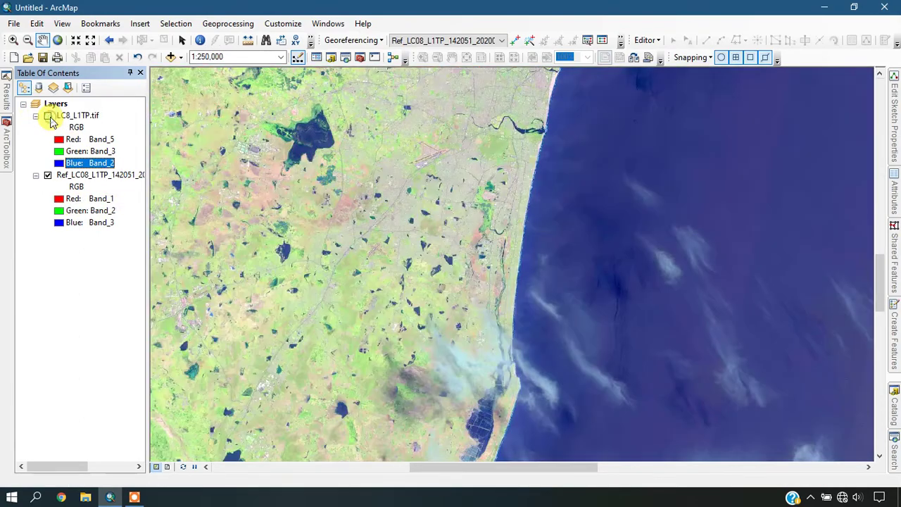
left_click(50, 117)
left_click(49, 118)
left_click(49, 117)
left_click_drag(364, 127, 376, 255)
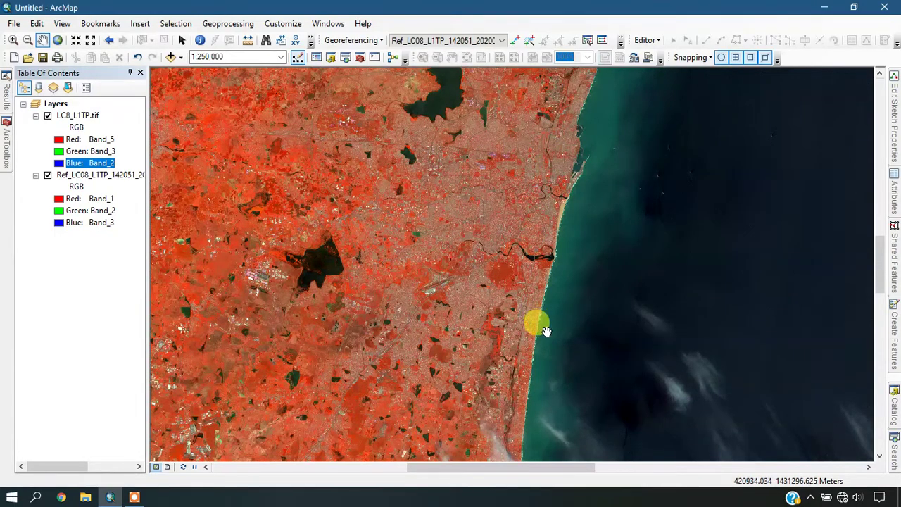
scroll(547, 330, "up", 1)
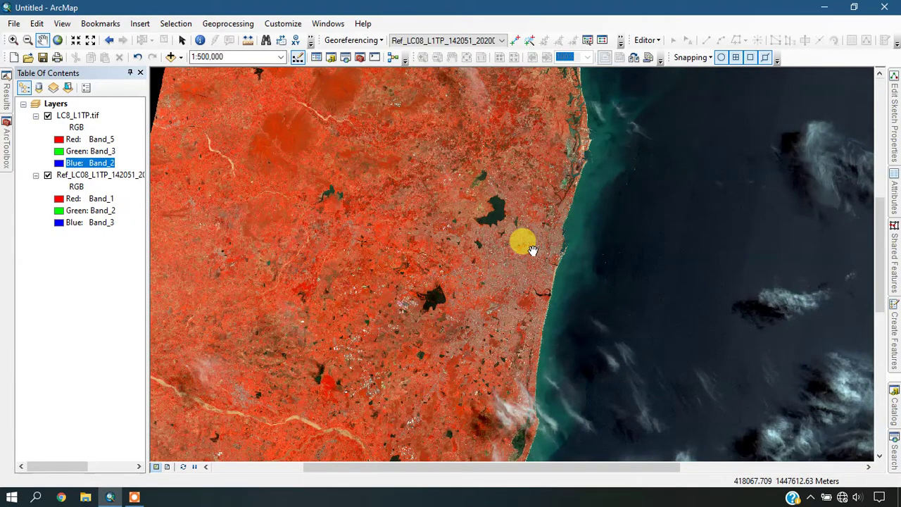
scroll(535, 306, "down", 1)
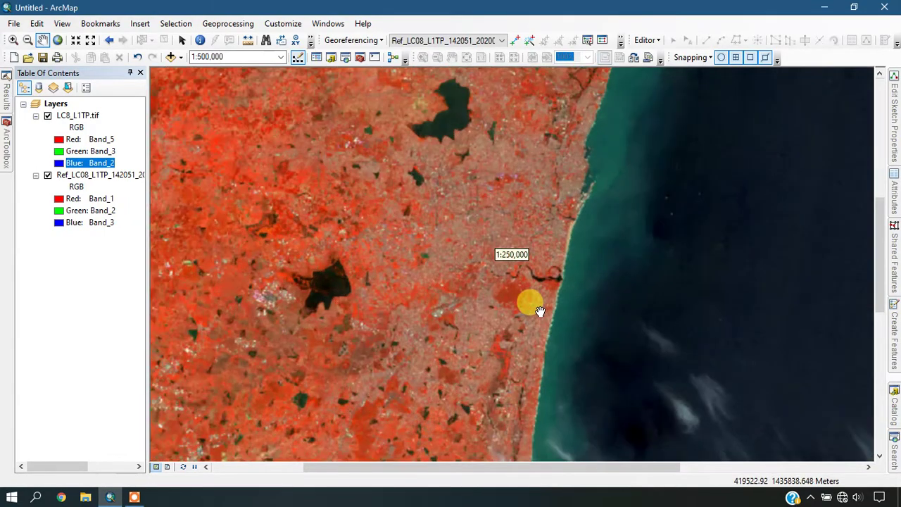